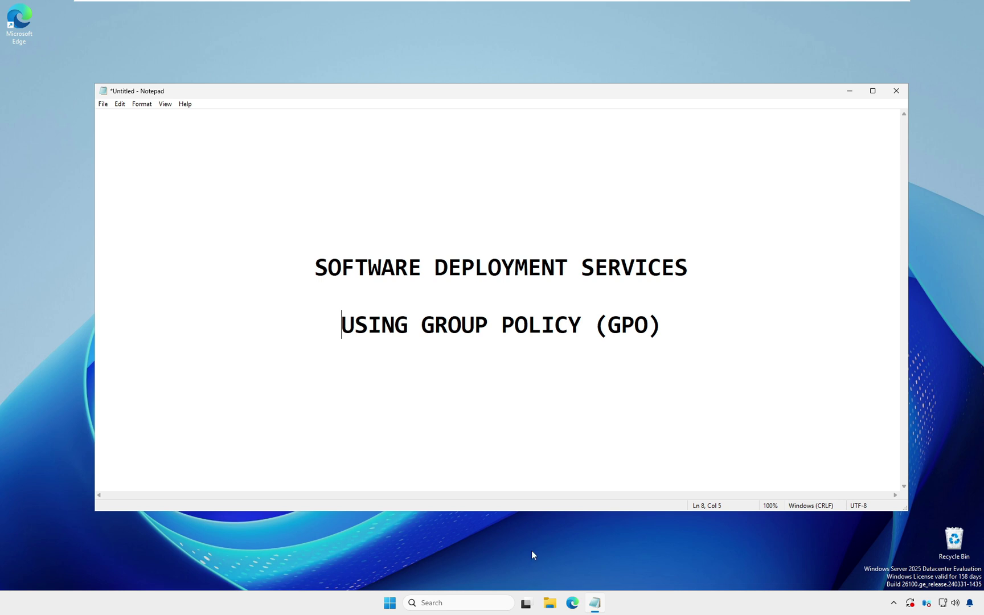
# - Minimize Notepad and return to the Windows Server 2025 virtual machine
pyautogui.click(850, 91)
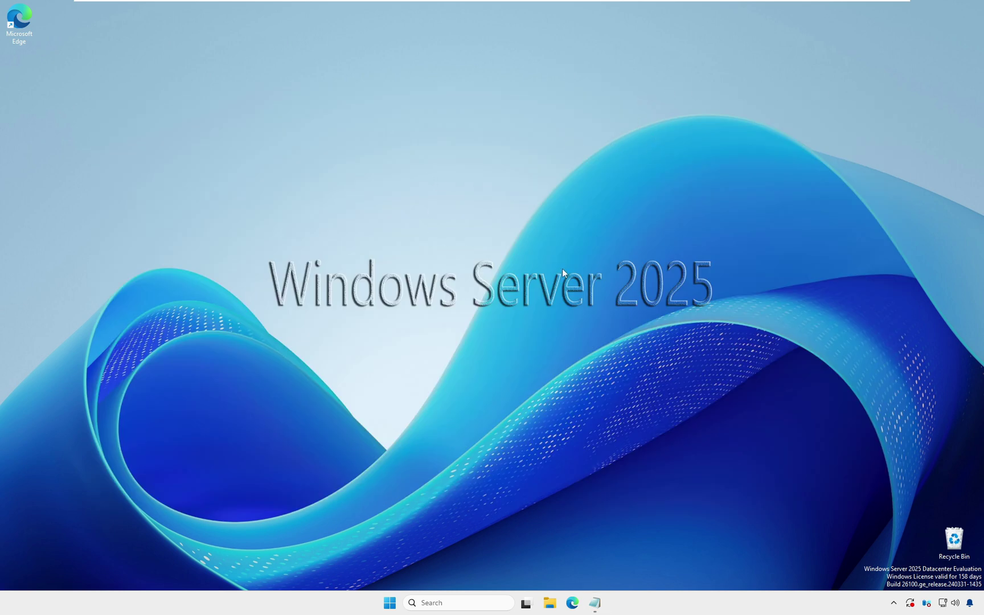
pyautogui.moveTo(735, 4)
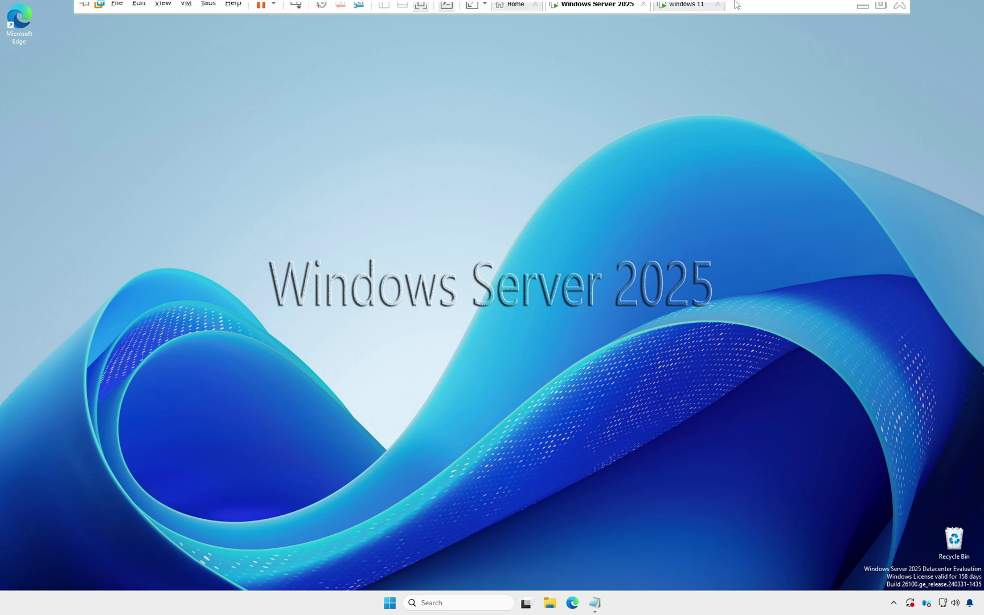
pyautogui.click(676, 12)
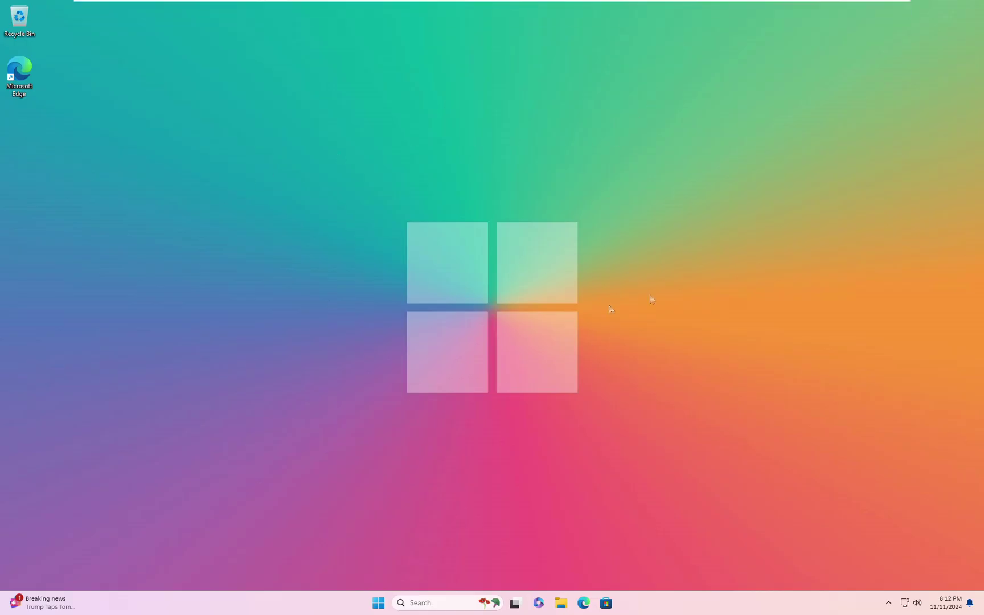
pyautogui.moveTo(679, 5)
pyautogui.click(611, 10)
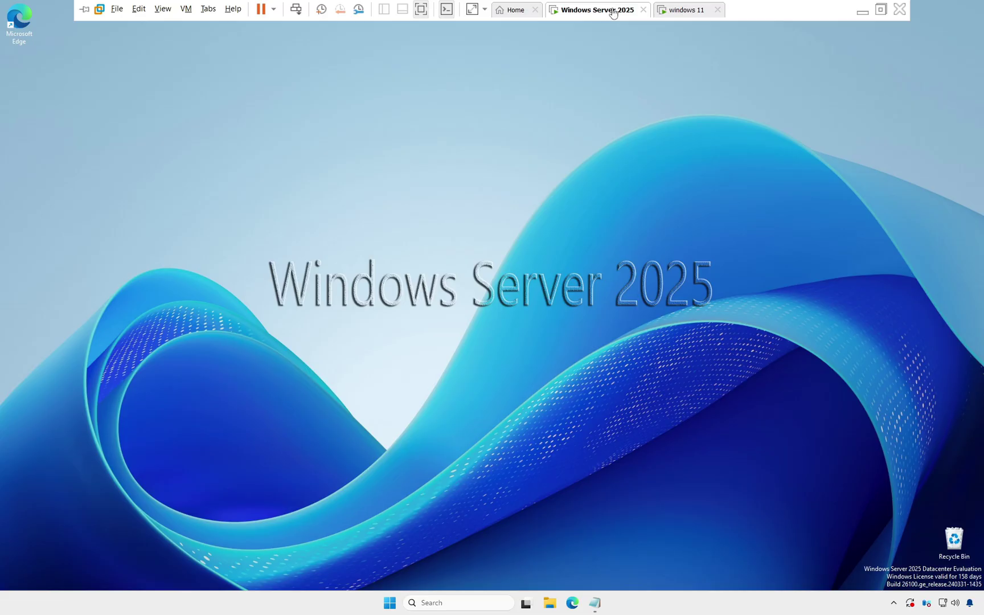
# - Launch Server Manager from Start and bring up its Tools menu
pyautogui.click(390, 602)
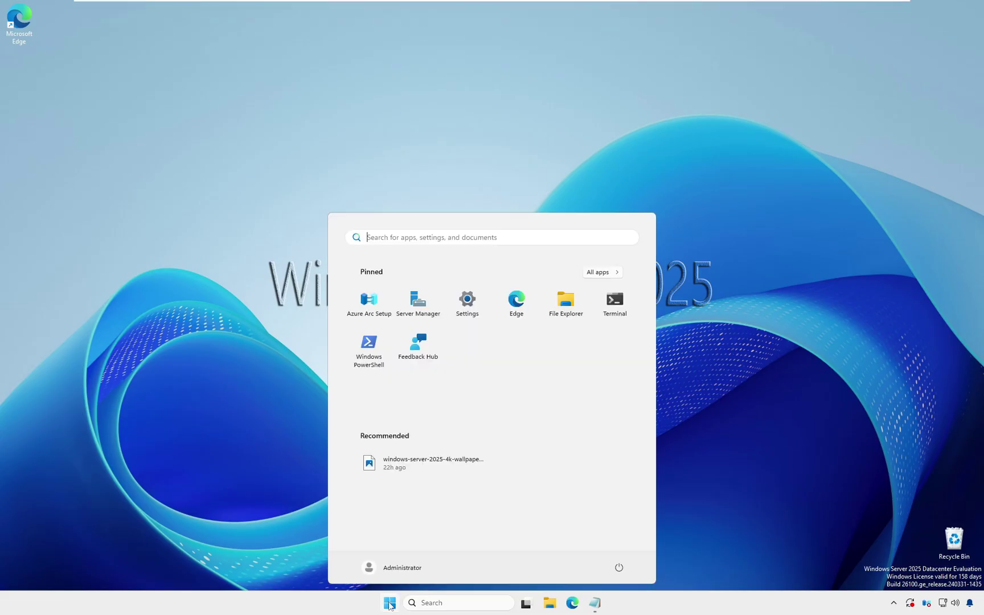
pyautogui.click(419, 304)
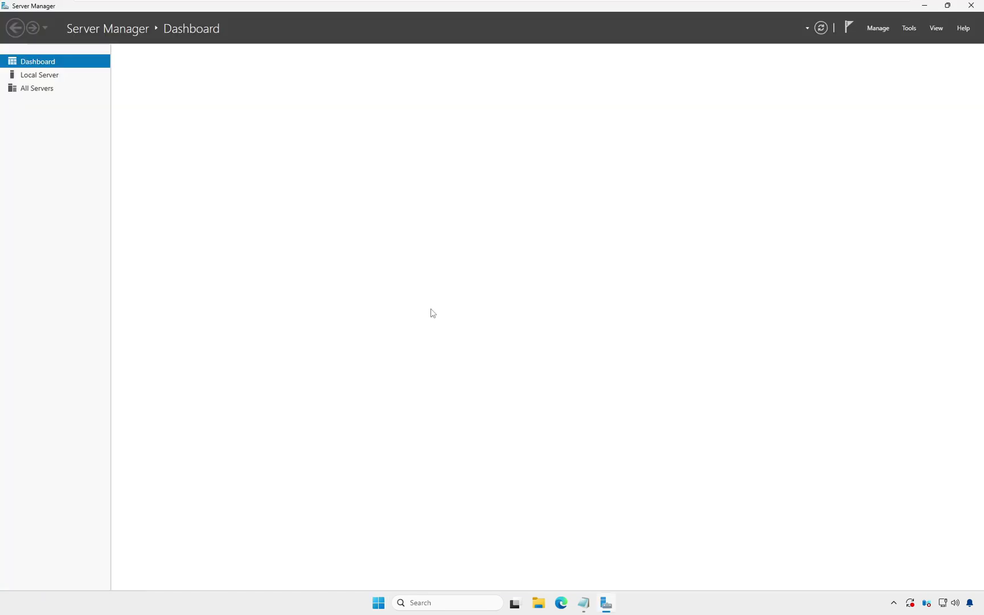
pyautogui.click(911, 28)
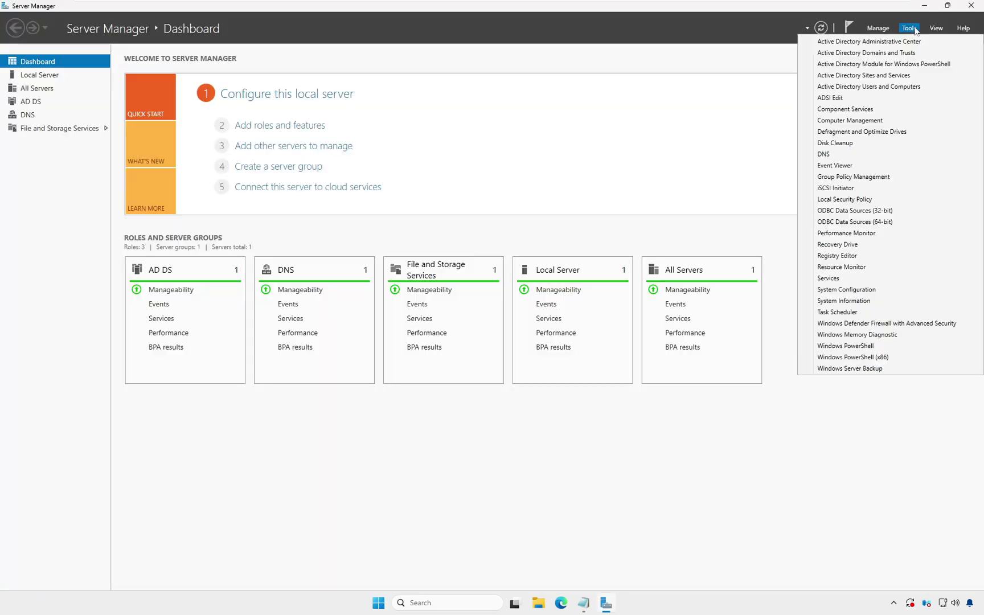
# - Create an organizational unit named HR under techglobe.local
pyautogui.click(878, 87)
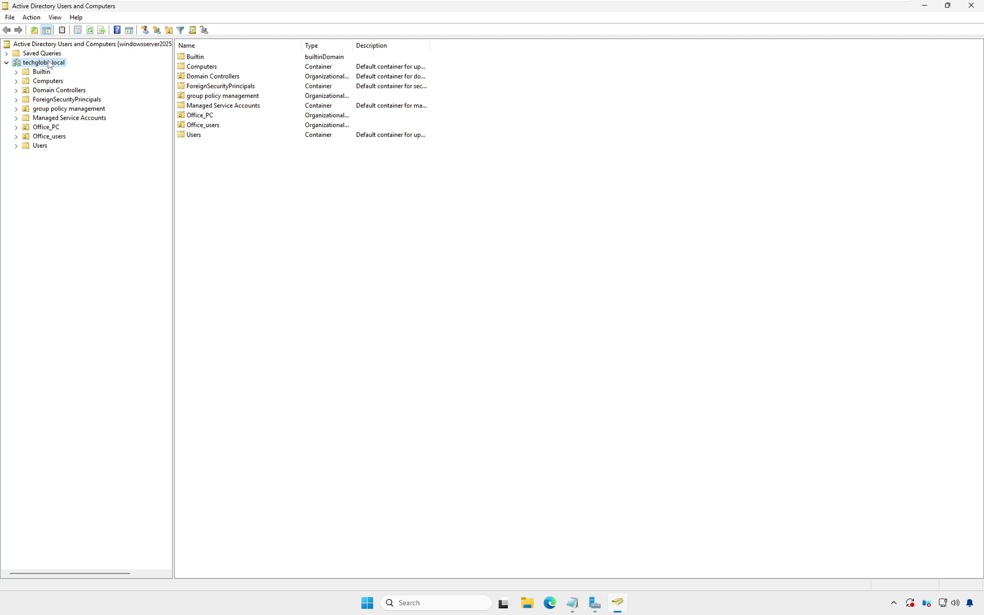
pyautogui.rightClick(49, 64)
pyautogui.moveTo(137, 141)
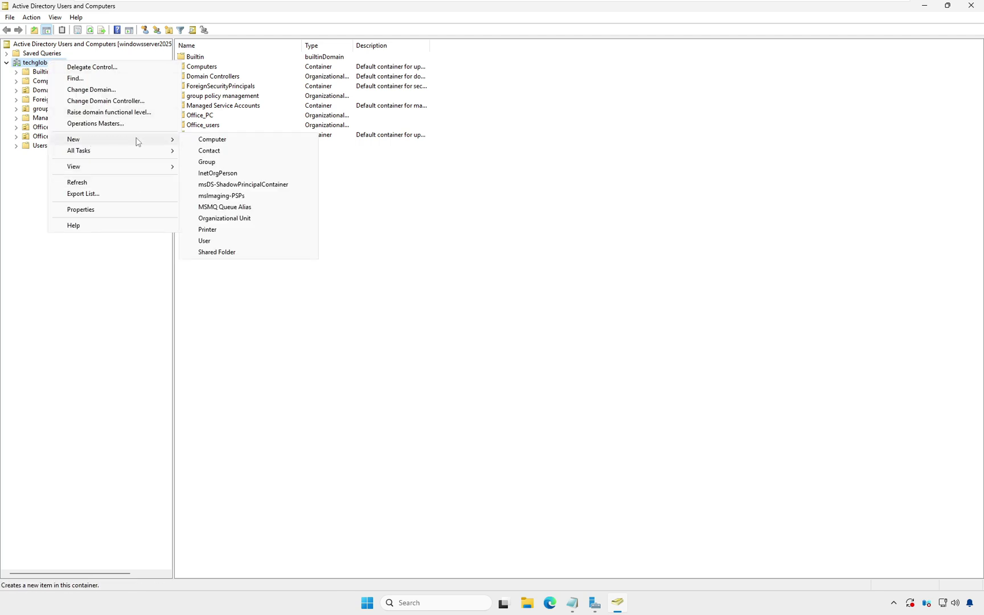
pyautogui.click(204, 219)
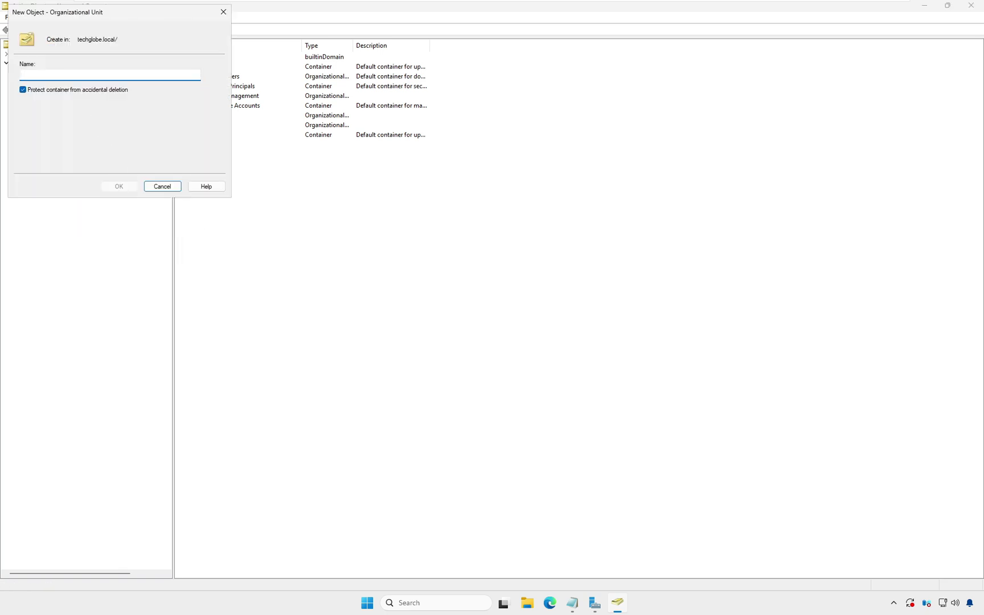
pyautogui.write('H')
pyautogui.press('BackSpace')
pyautogui.write('HR')
pyautogui.click(120, 185)
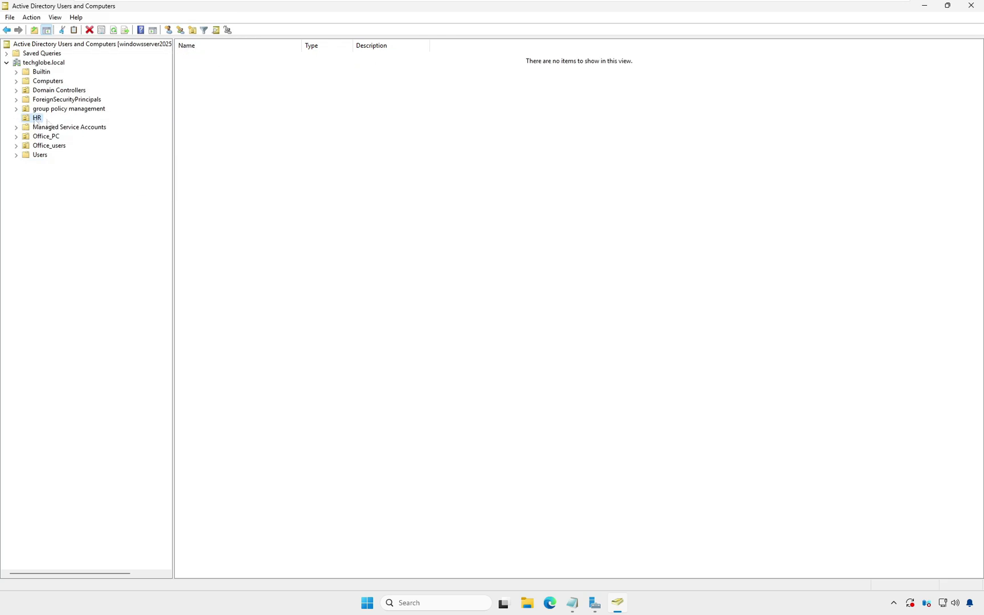
# - Add a new user account with logon name and password inside the HR unit
pyautogui.rightClick(36, 119)
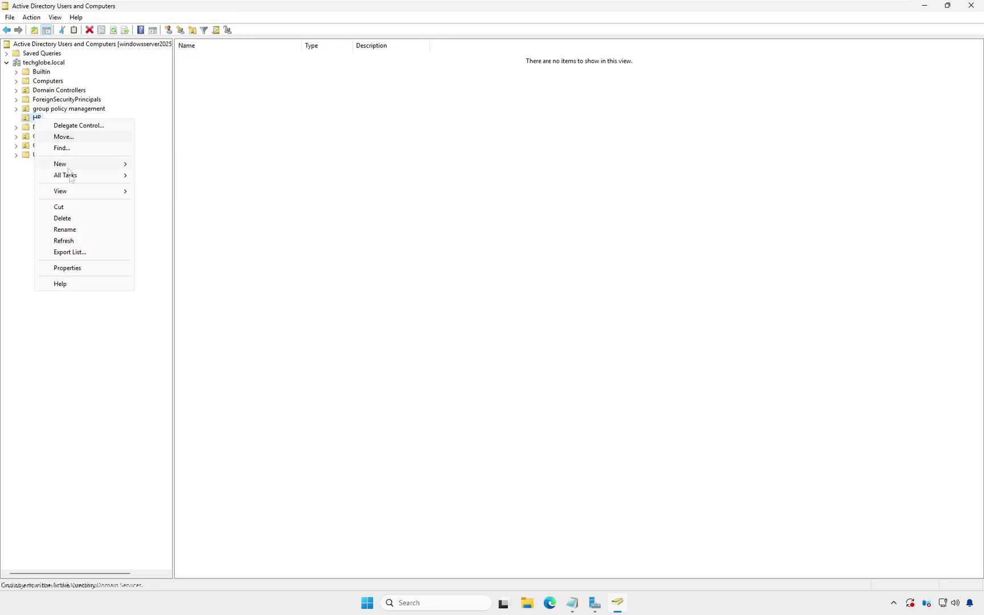
pyautogui.moveTo(88, 165)
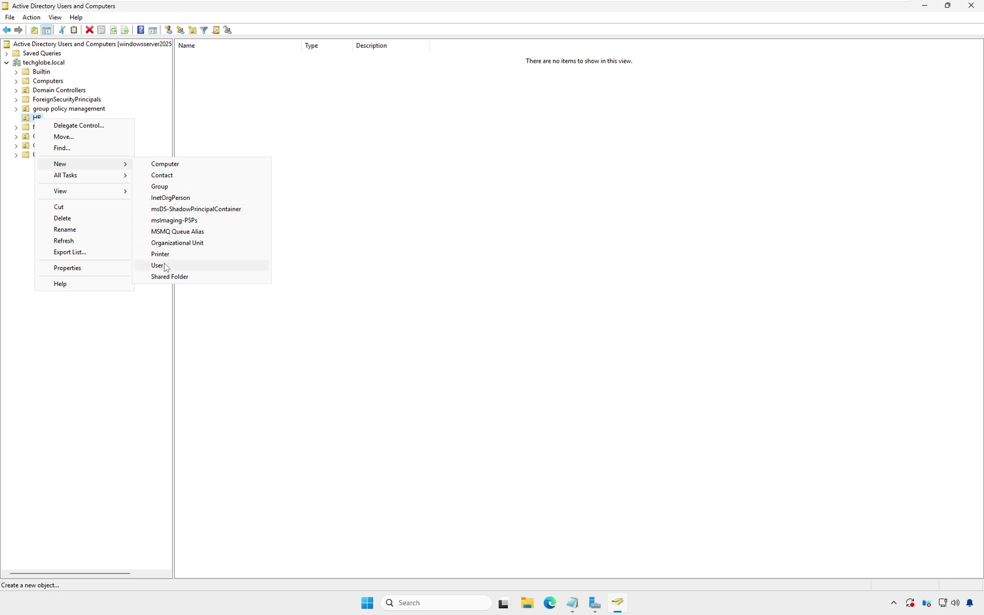
pyautogui.click(157, 266)
pyautogui.write('lyra')
pyautogui.click(262, 322)
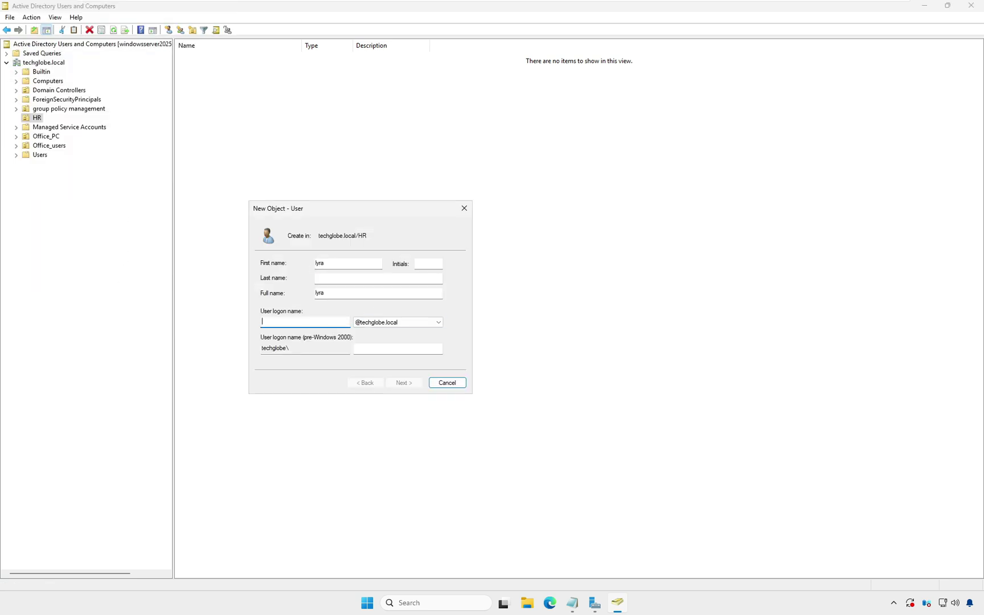
pyautogui.write('lyra')
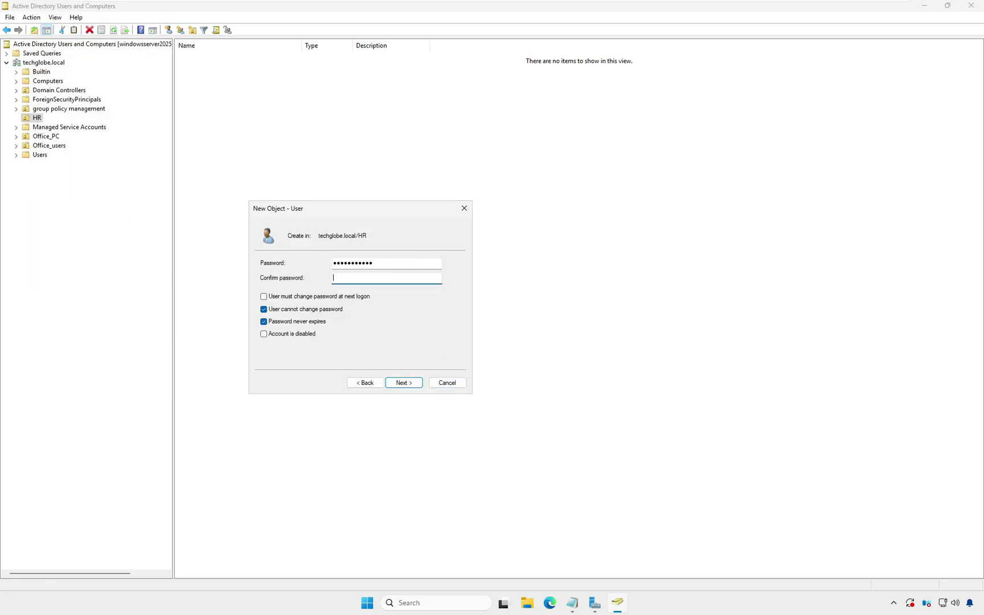
pyautogui.write('•••••••')
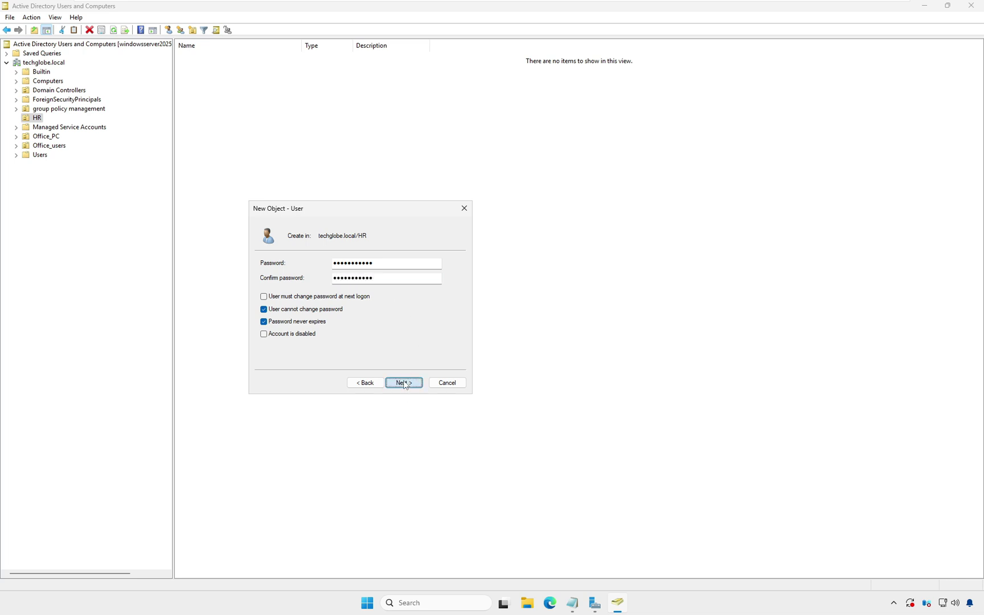
pyautogui.click(404, 381)
pyautogui.click(404, 381)
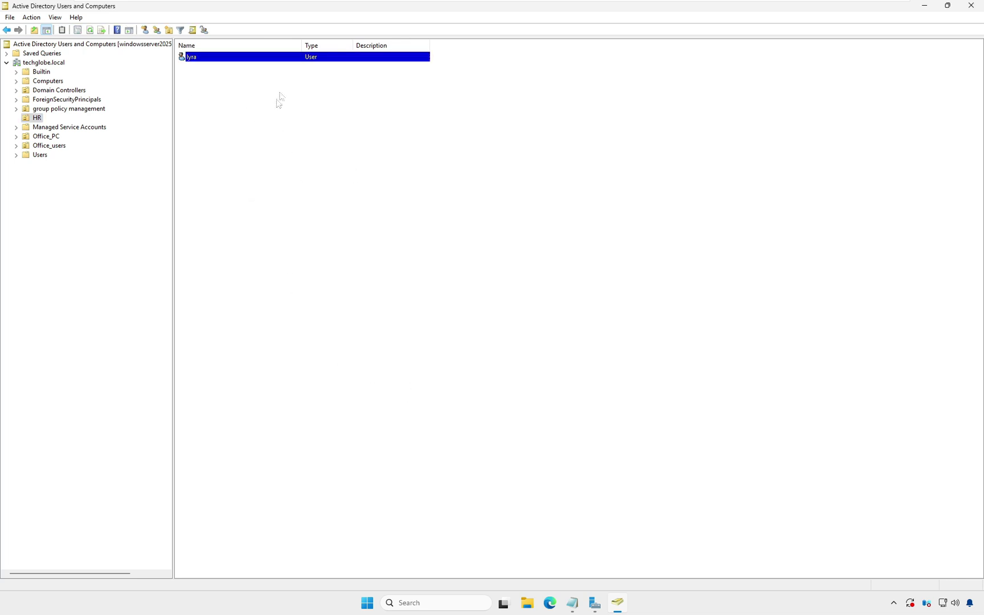
# - Create a new folder named deploysoftware on Local Disk (C:)
pyautogui.press('super+e')
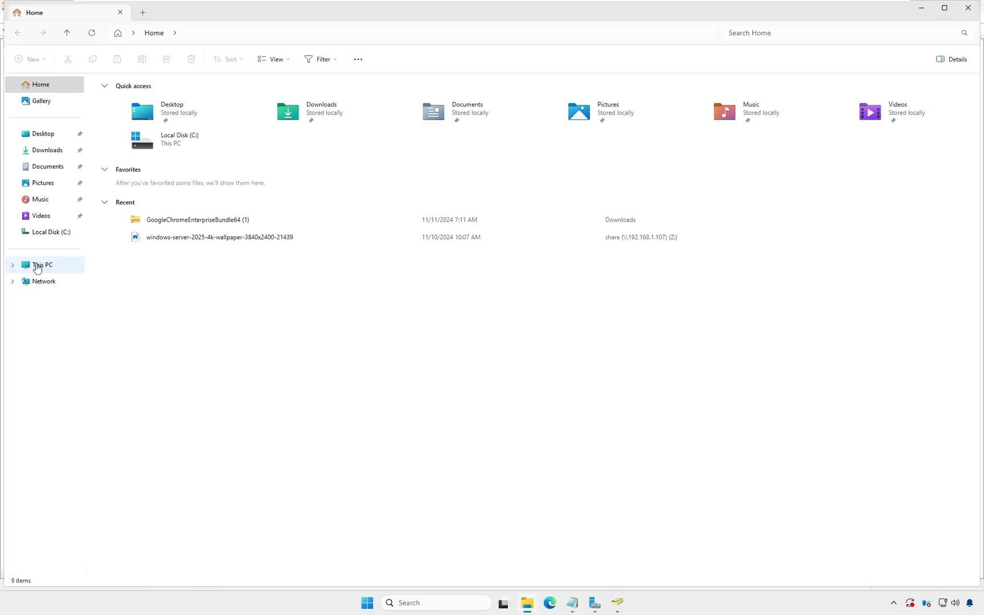
pyautogui.click(37, 264)
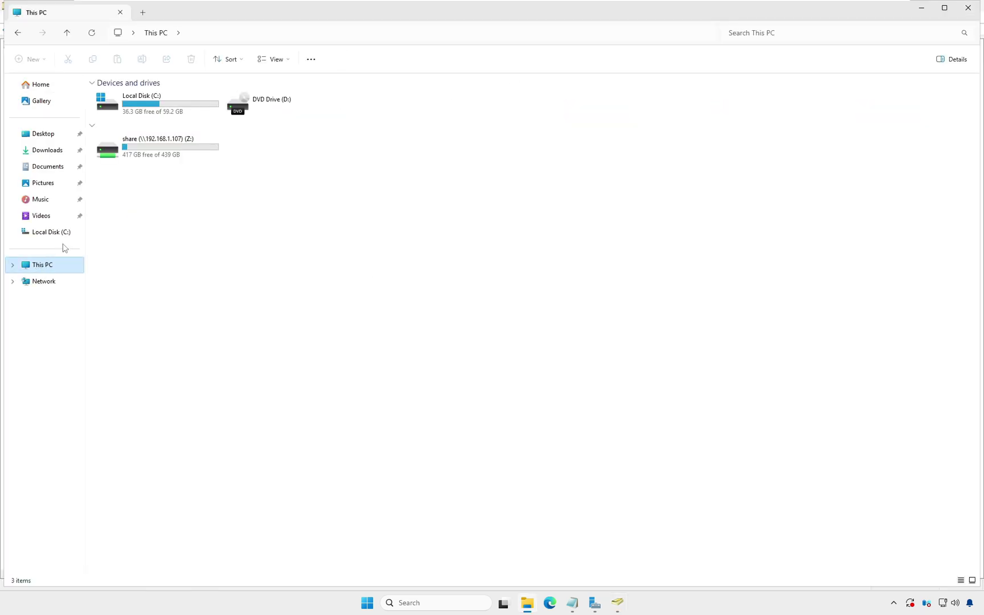
pyautogui.doubleClick(159, 110)
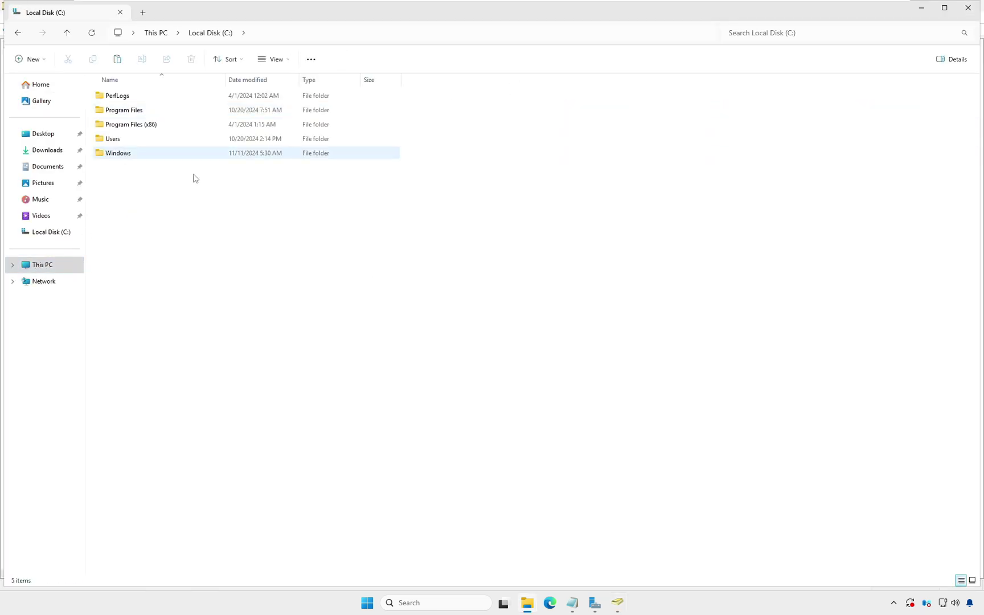
pyautogui.rightClick(146, 180)
pyautogui.moveTo(239, 290)
pyautogui.click(312, 293)
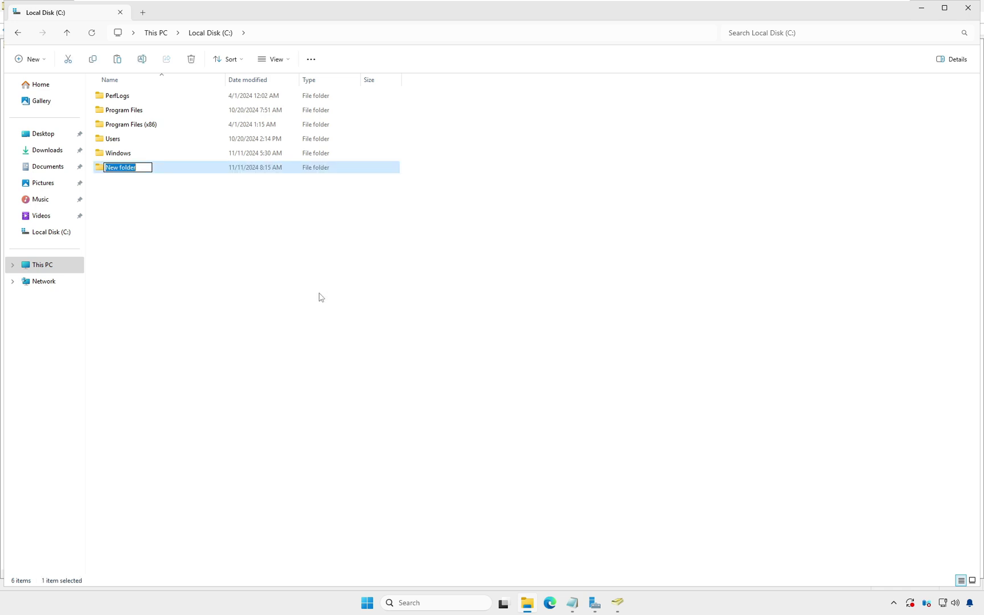
pyautogui.write('deploysoftware')
pyautogui.click(191, 219)
# - Share deploysoftware via Advanced Sharing and copy its path \\WINDOWSSERVER20\deploysoftware
pyautogui.click(120, 172)
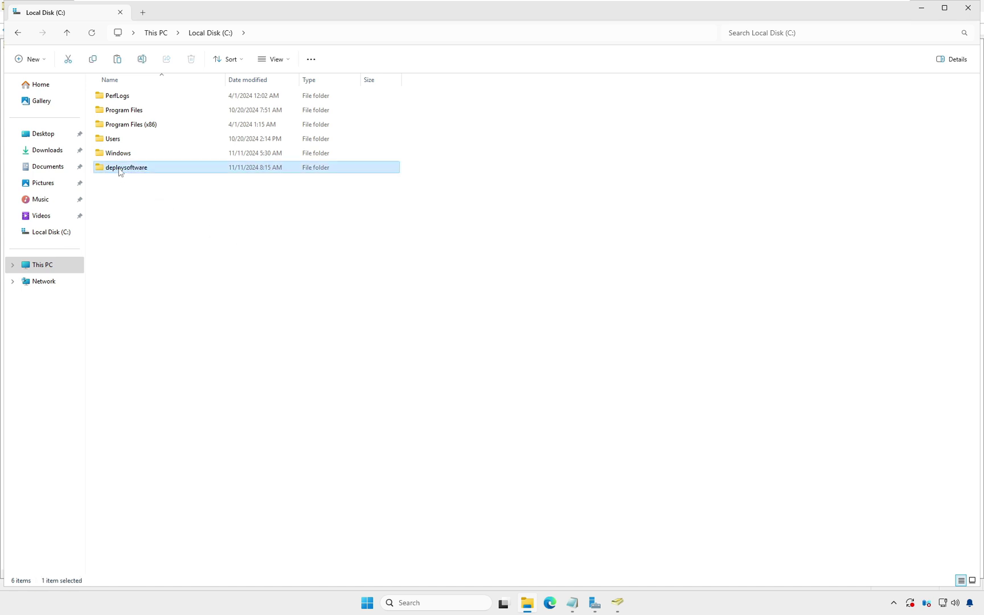
pyautogui.rightClick(120, 172)
pyautogui.click(142, 324)
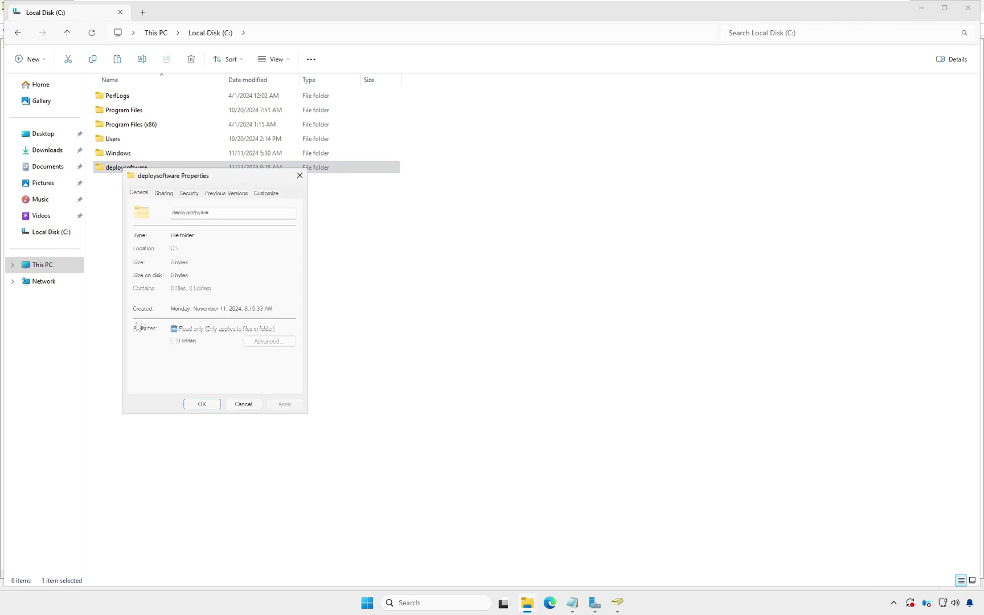
pyautogui.click(165, 193)
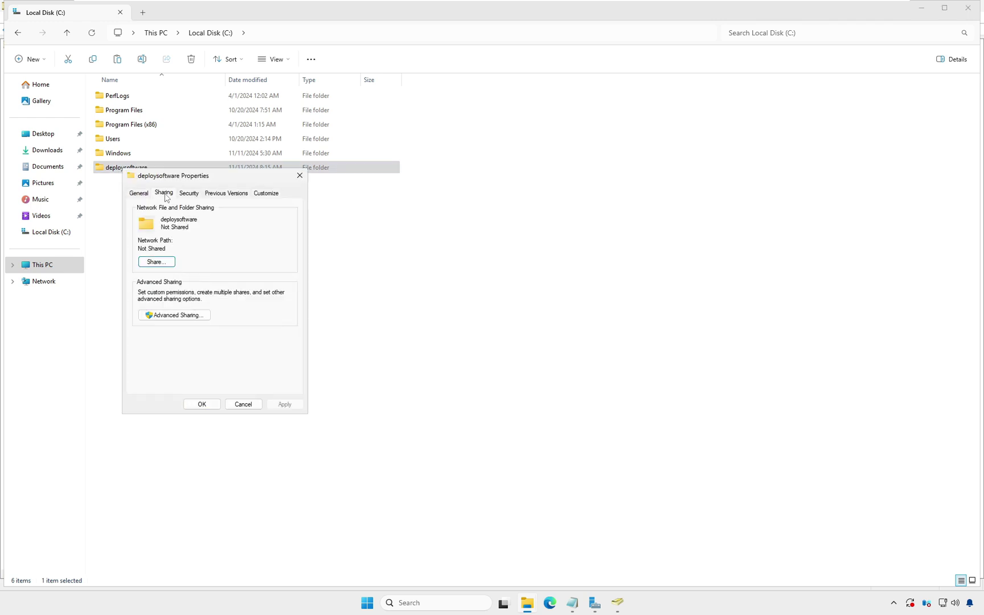
pyautogui.click(173, 317)
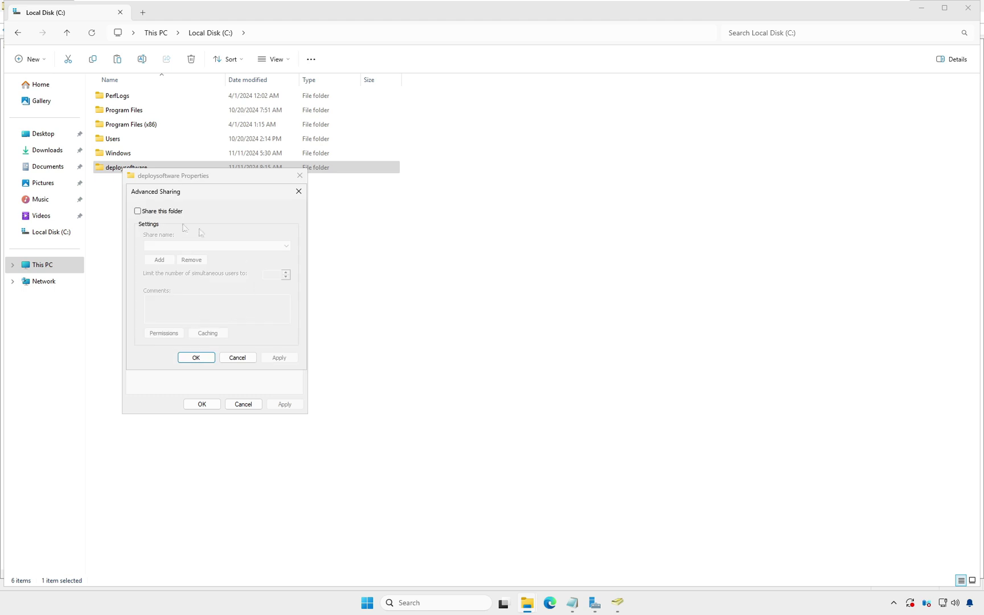
pyautogui.click(149, 212)
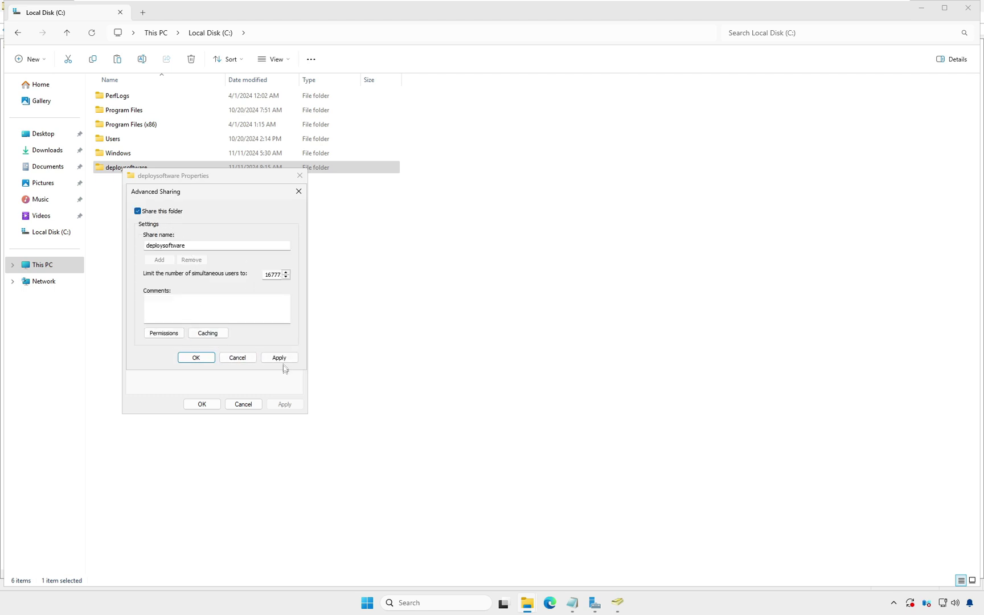
pyautogui.click(279, 358)
pyautogui.click(201, 358)
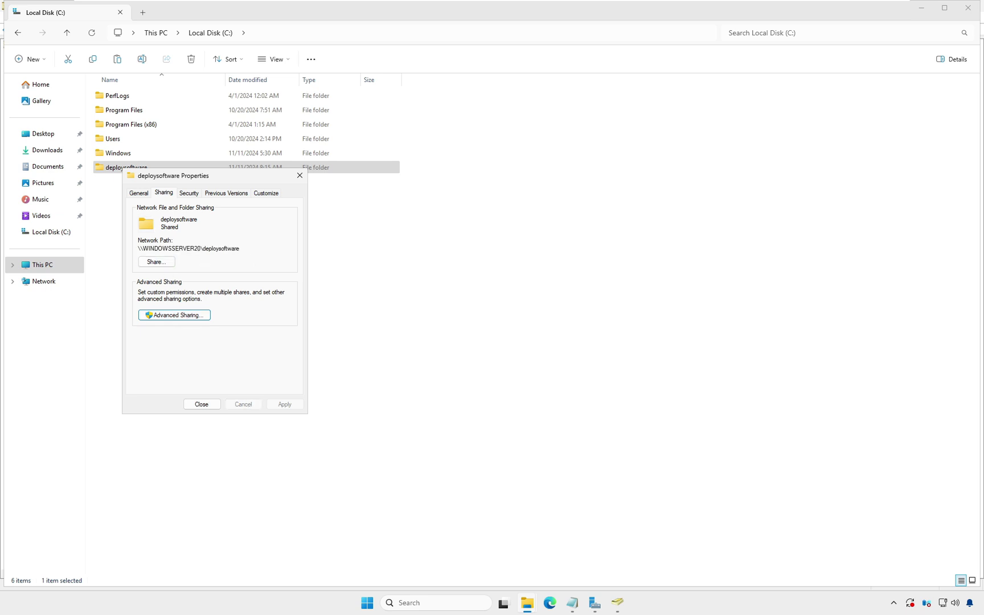
pyautogui.moveTo(240, 248); pyautogui.dragTo(137, 249)
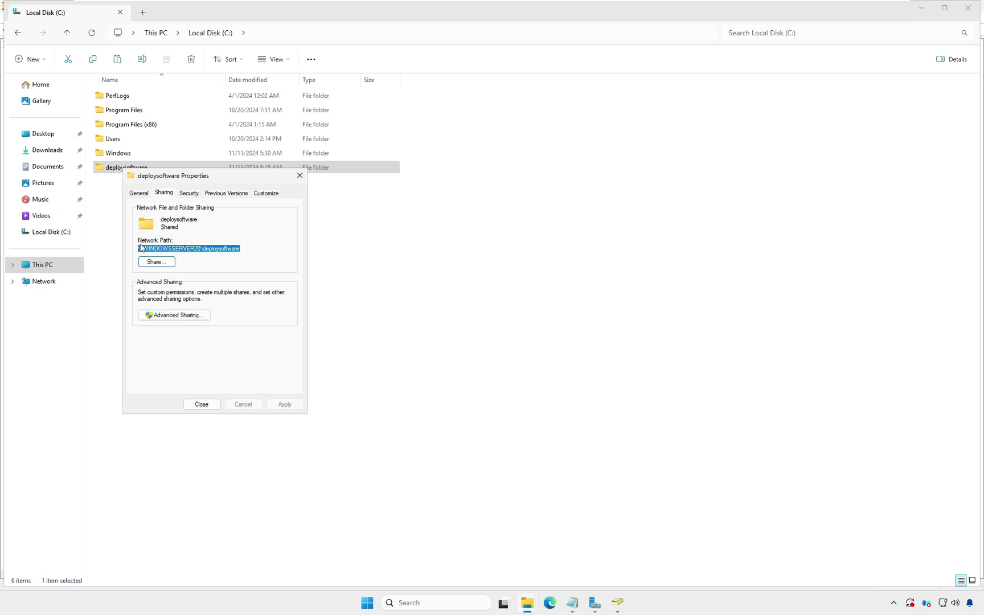
pyautogui.click(201, 404)
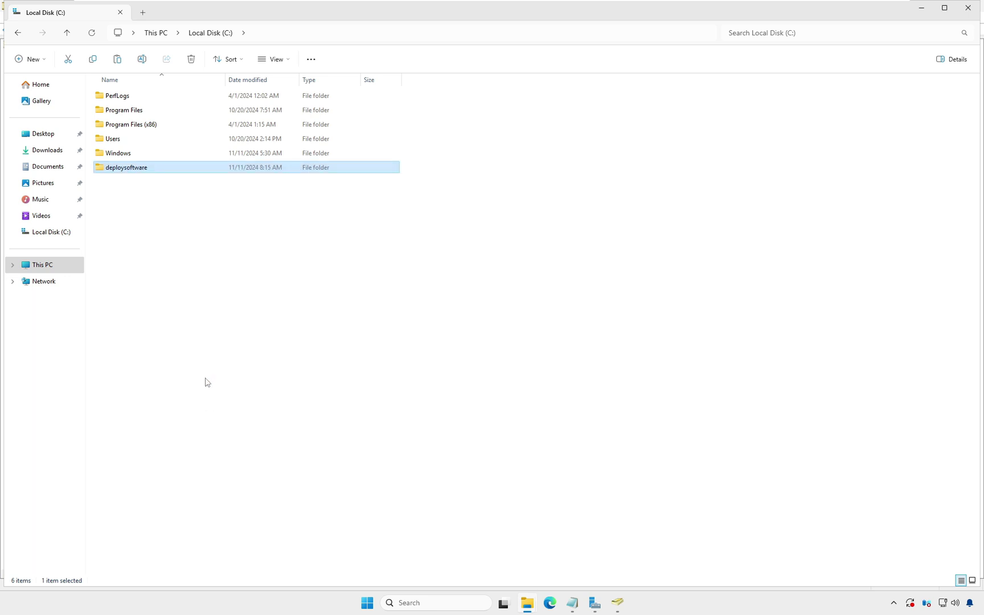
# - Copy Teams_windows_x64 from Downloads and paste it into C:\deploysoftware
pyautogui.click(47, 150)
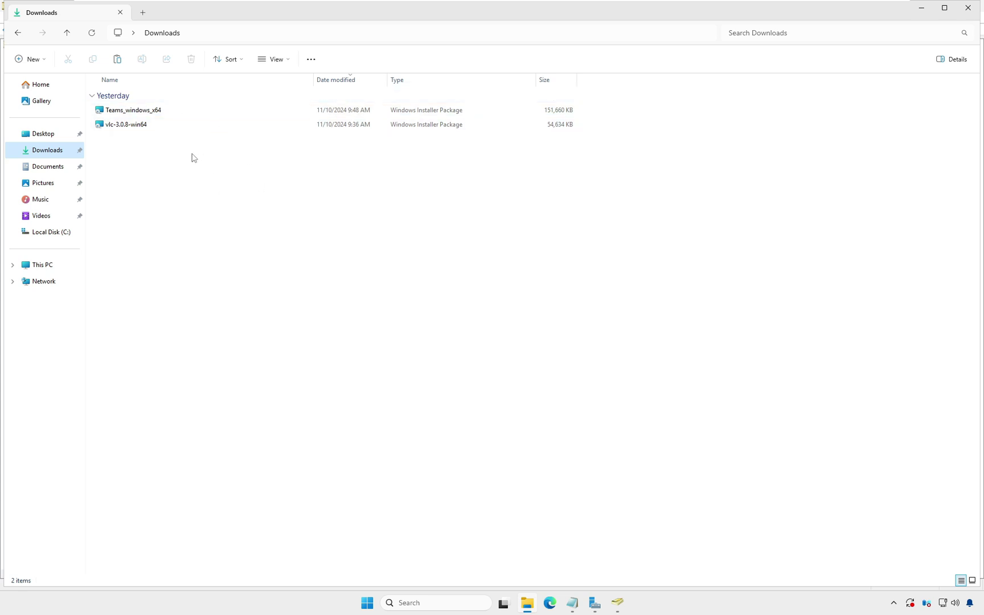
pyautogui.click(129, 111)
pyautogui.rightClick(128, 111)
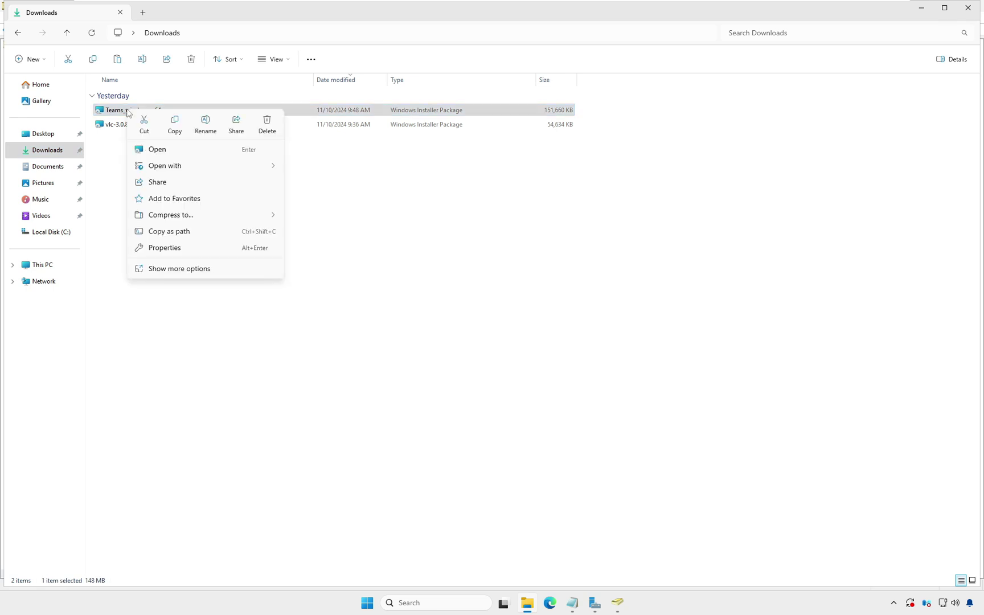
pyautogui.click(175, 125)
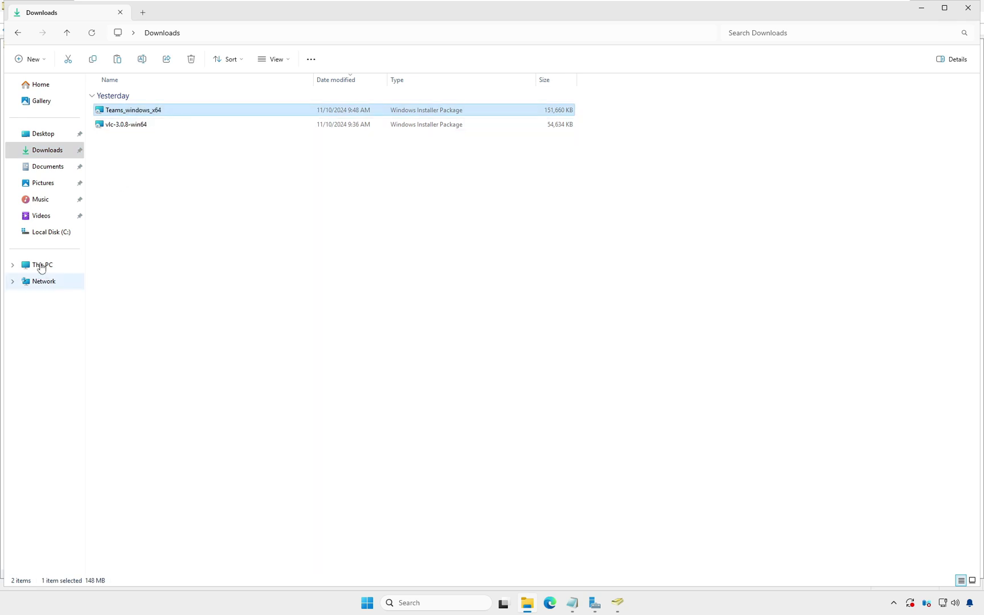
pyautogui.click(19, 33)
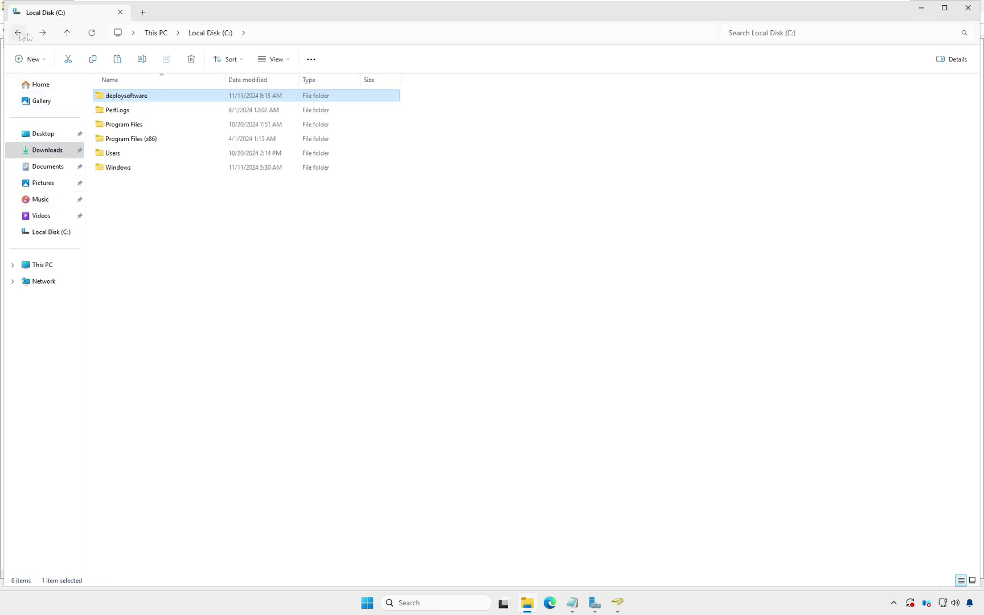
pyautogui.doubleClick(141, 97)
pyautogui.rightClick(196, 142)
pyautogui.click(213, 153)
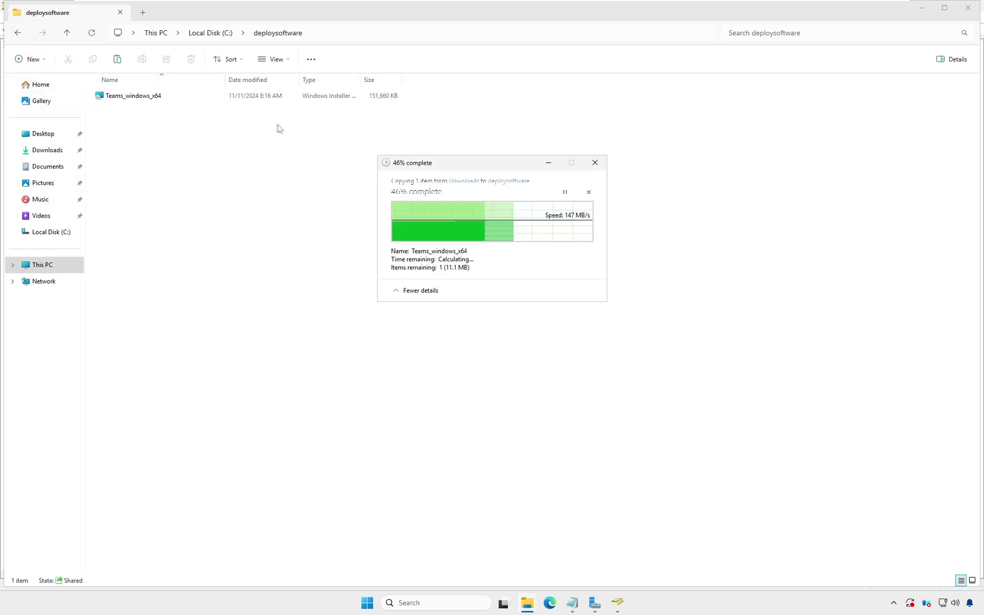
pyautogui.click(595, 604)
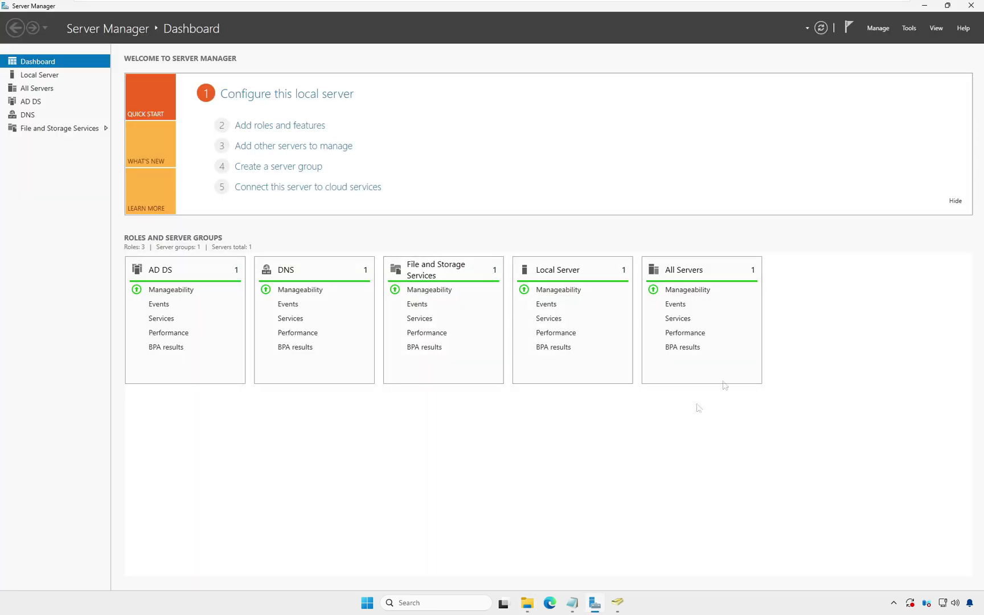
# - Launch Group Policy Management from Server Manager's Tools menu
pyautogui.click(910, 29)
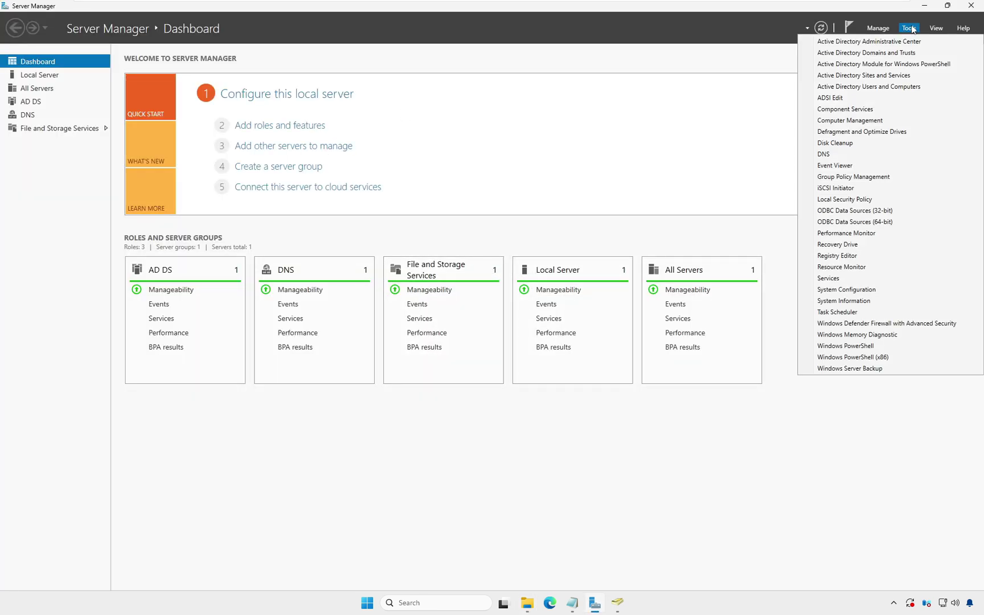
pyautogui.click(857, 178)
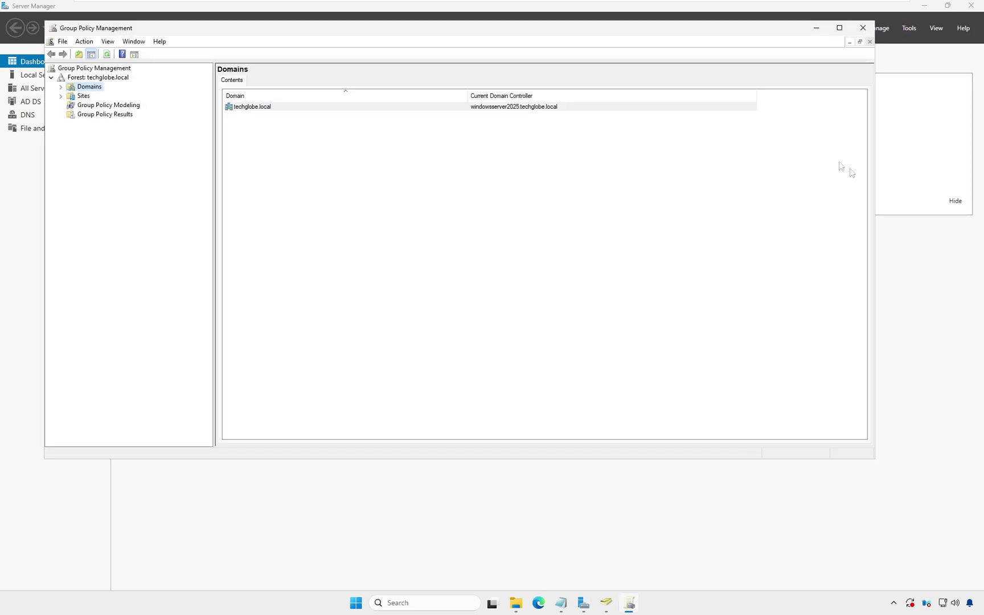
# - Create the softwaredeployment GPO linked to the HR unit and expand HR to show it
pyautogui.click(62, 88)
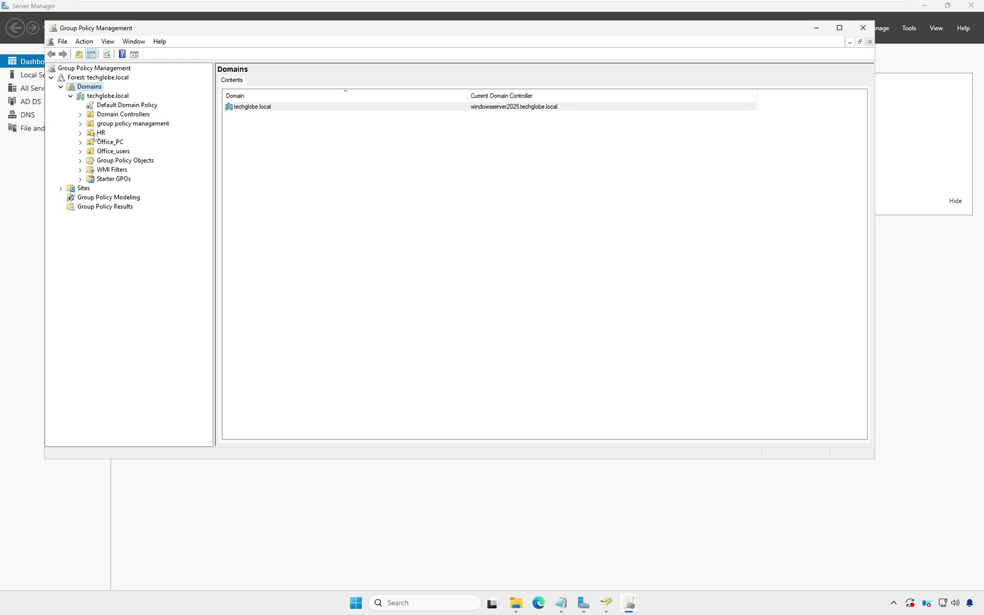
pyautogui.rightClick(91, 137)
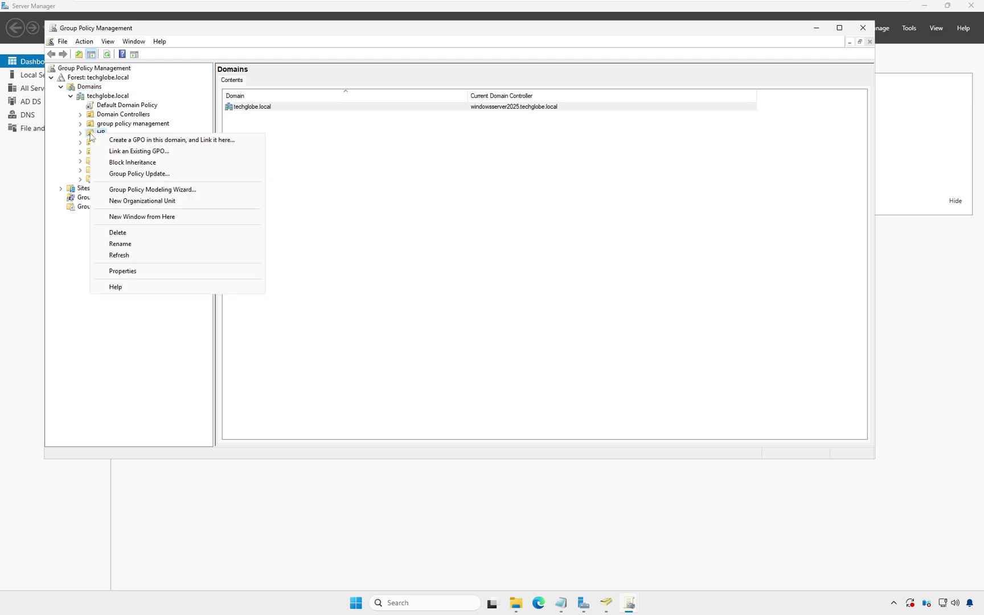
pyautogui.press('Escape')
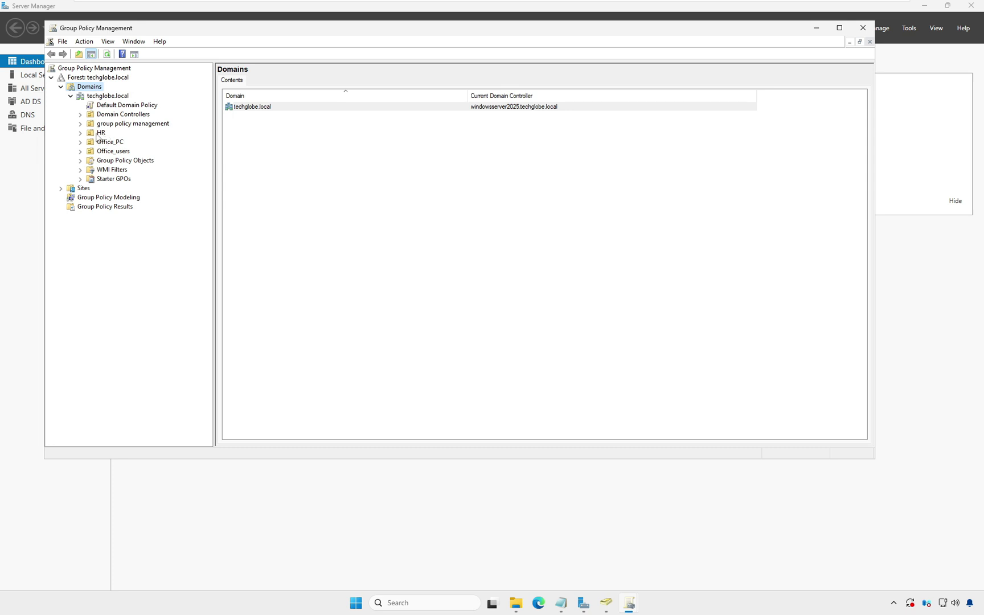
pyautogui.rightClick(91, 136)
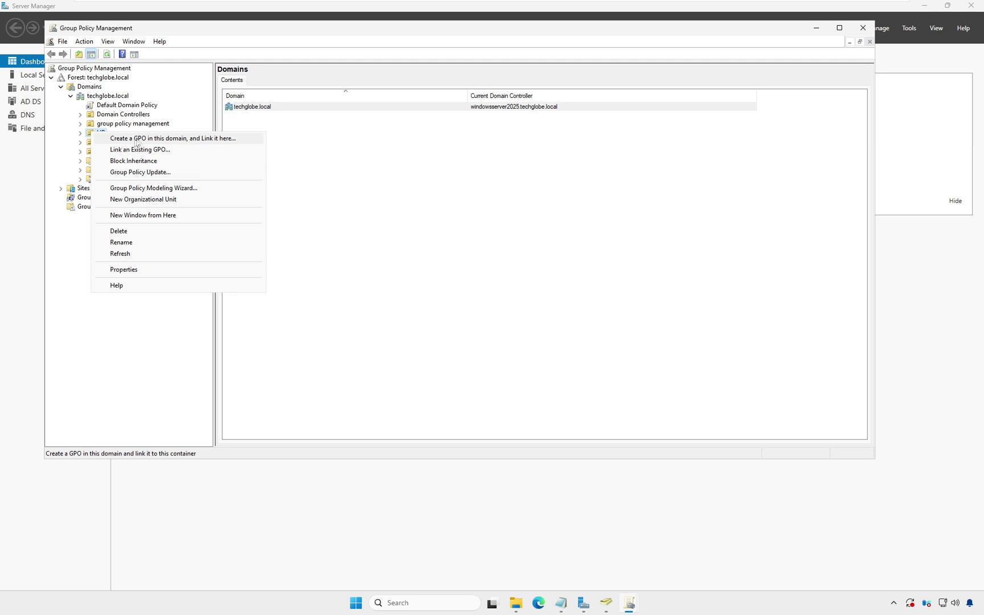
pyautogui.click(136, 139)
pyautogui.write('s')
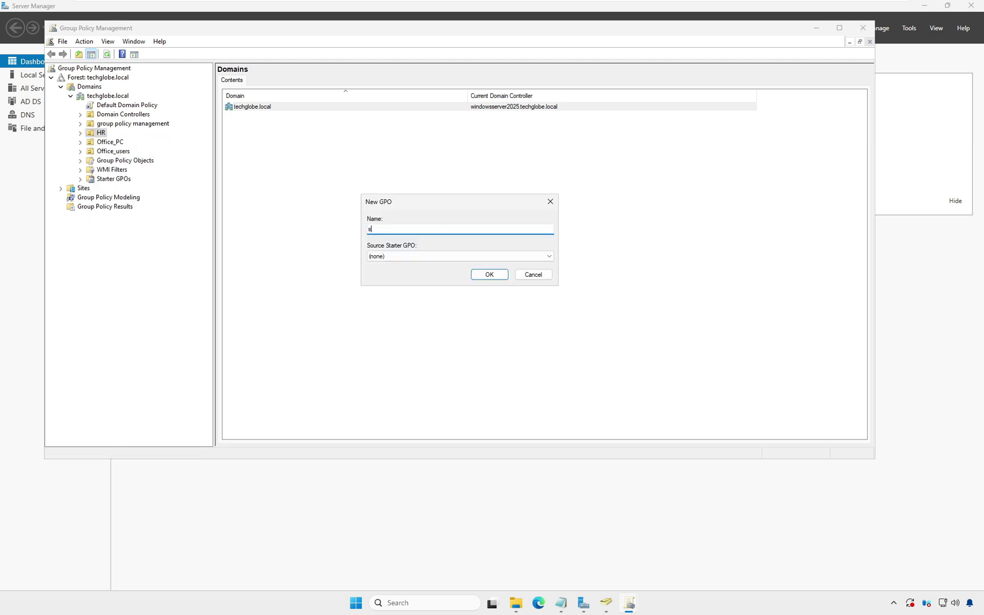
pyautogui.write('oftwaredeployment')
pyautogui.click(489, 274)
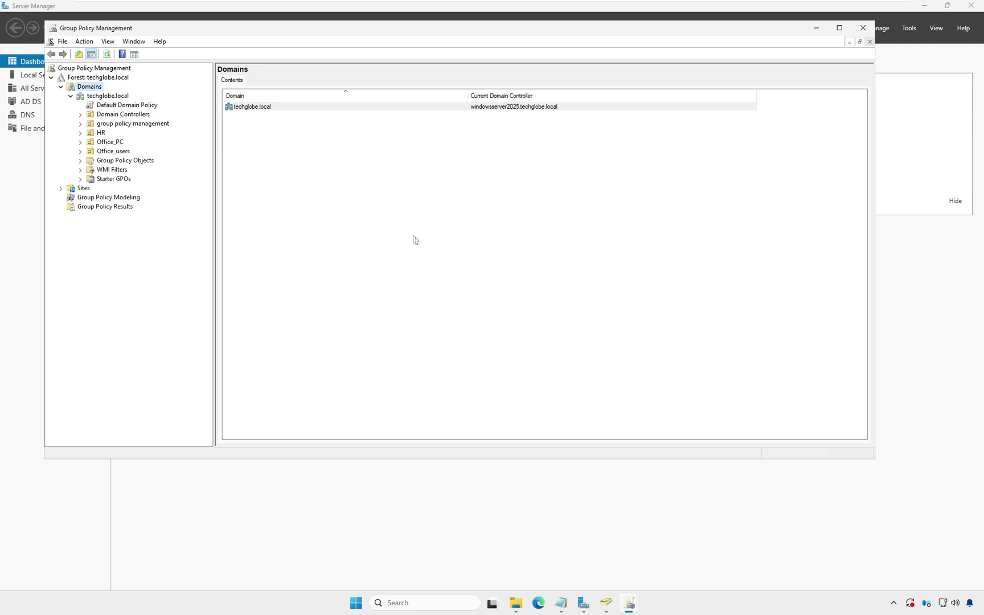
pyautogui.click(82, 133)
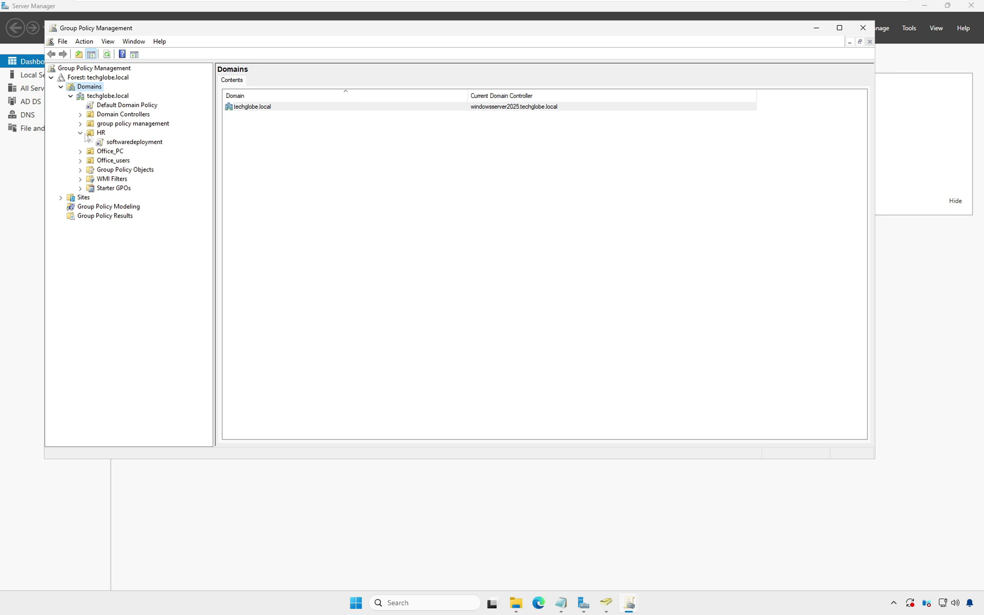
pyautogui.rightClick(121, 143)
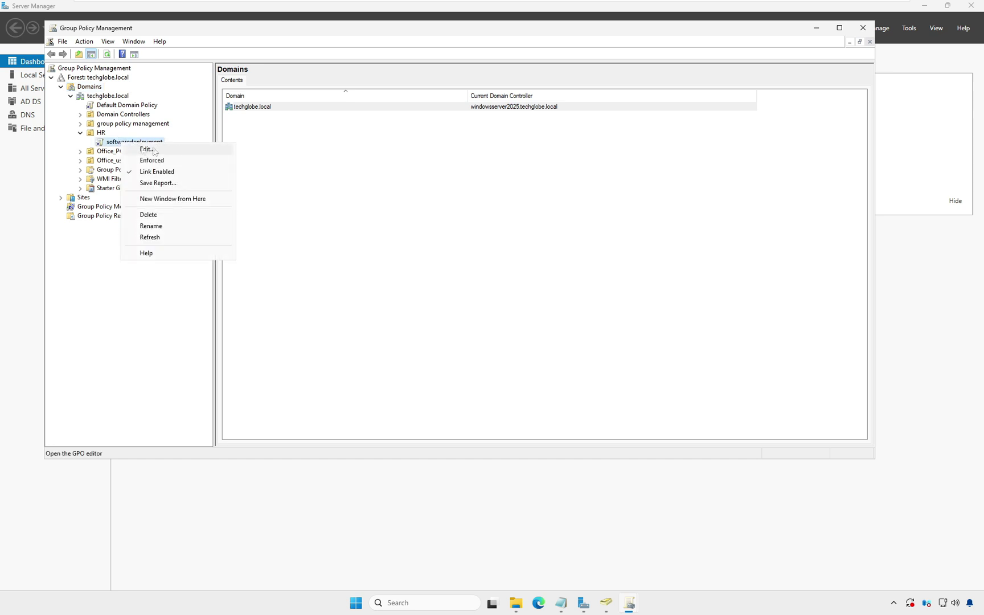
# - Edit softwaredeployment and start a new package under User Configuration > Software installation
pyautogui.click(154, 151)
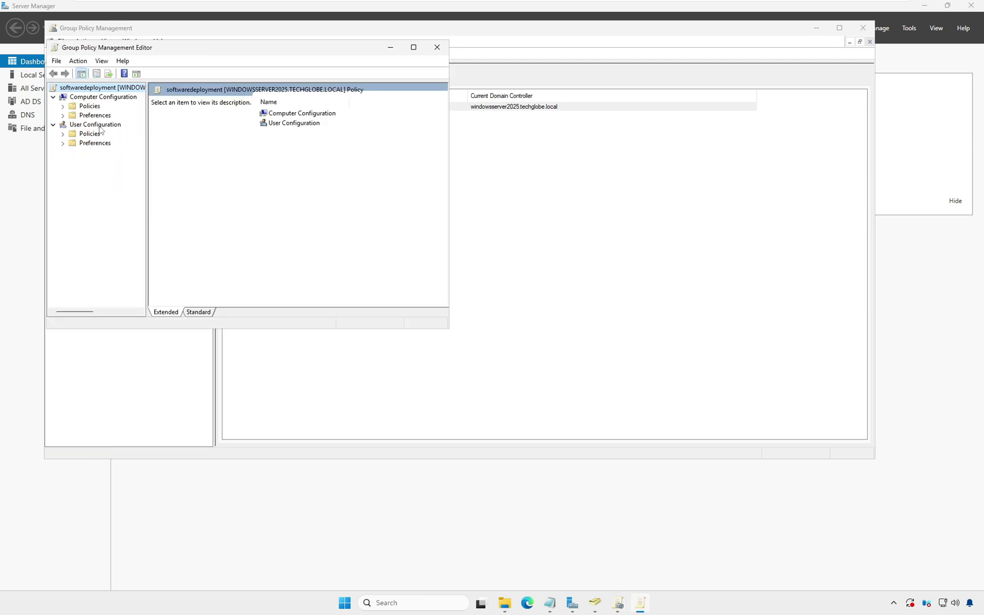
pyautogui.click(63, 134)
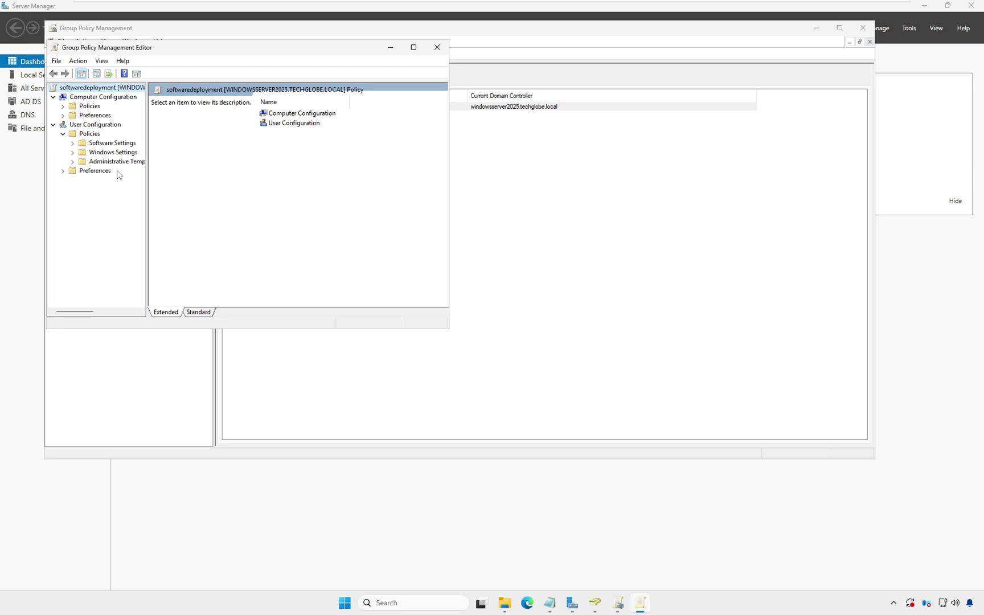
pyautogui.click(73, 144)
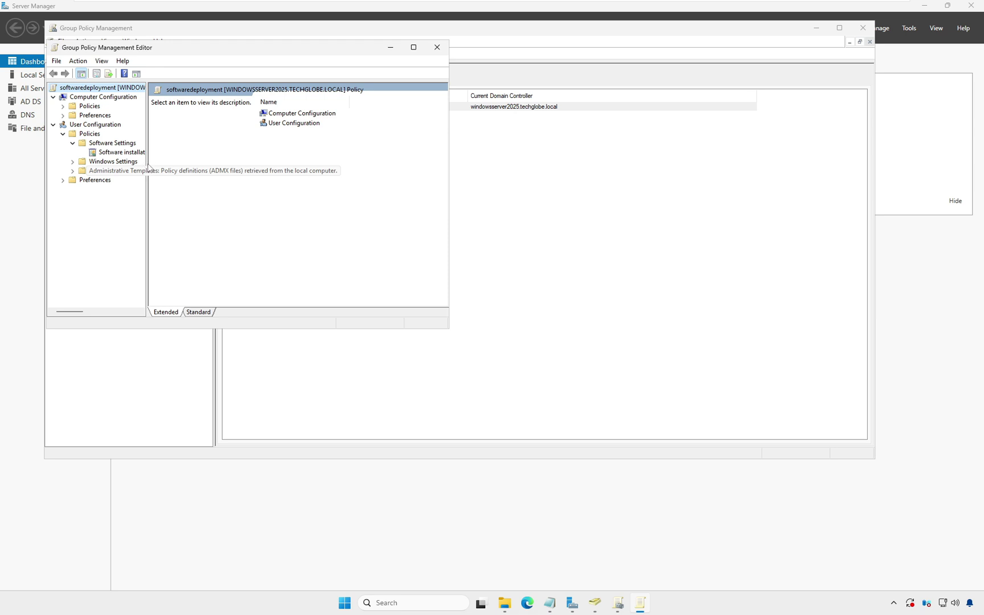
pyautogui.moveTo(148, 167); pyautogui.dragTo(290, 188)
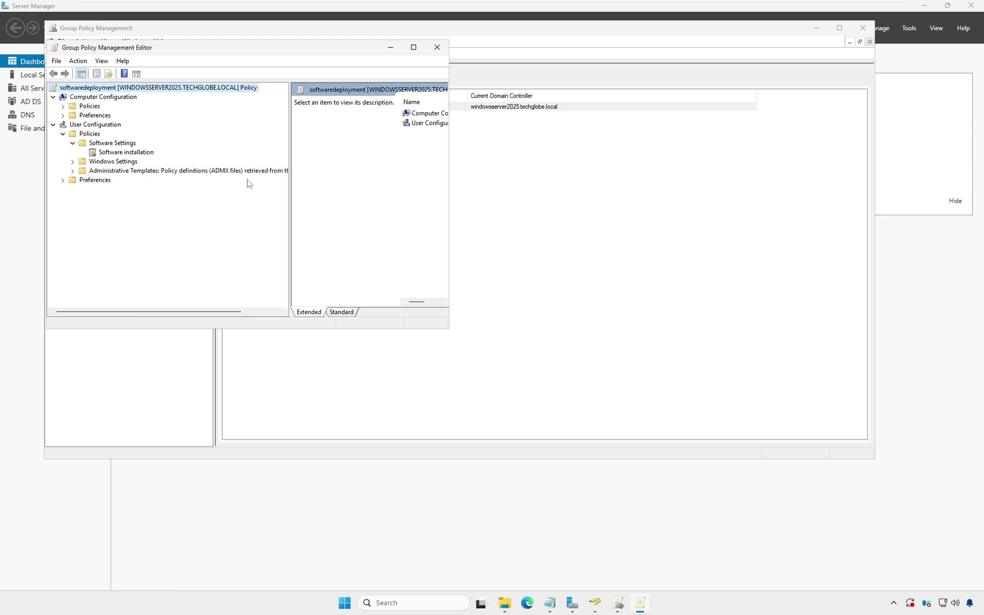
pyautogui.click(119, 153)
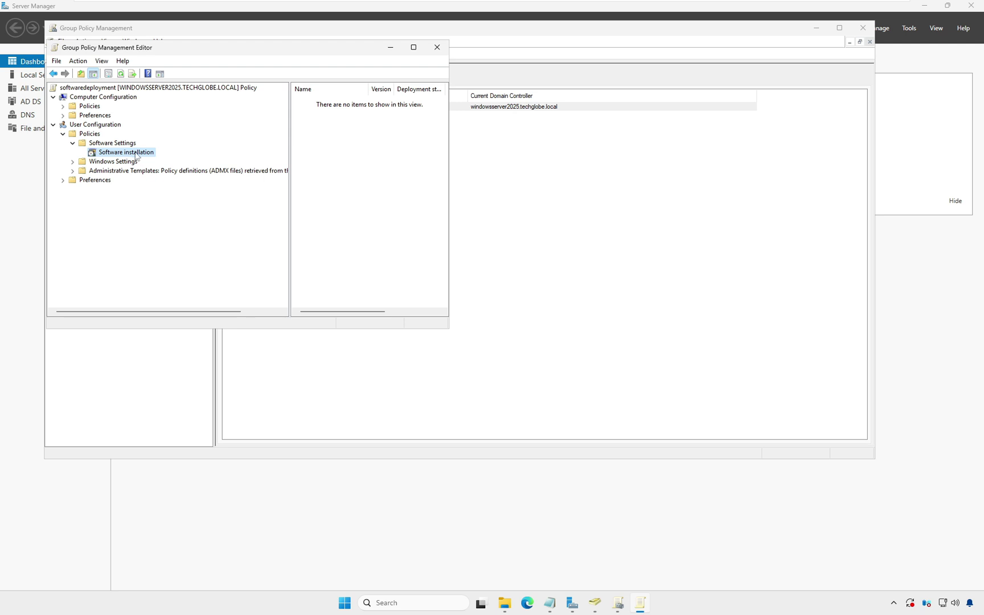
pyautogui.rightClick(135, 152)
pyautogui.moveTo(171, 160)
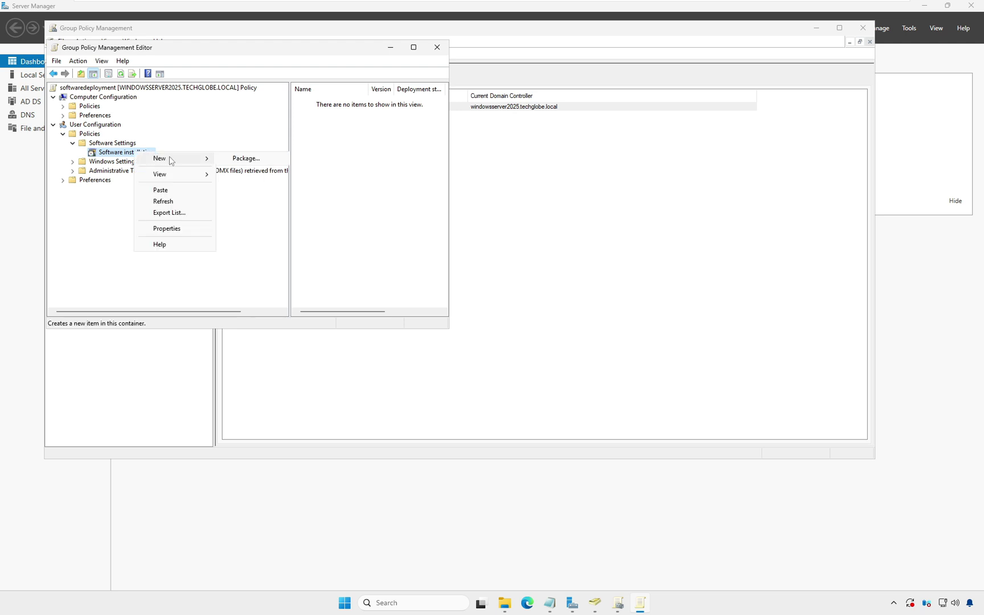
pyautogui.click(249, 159)
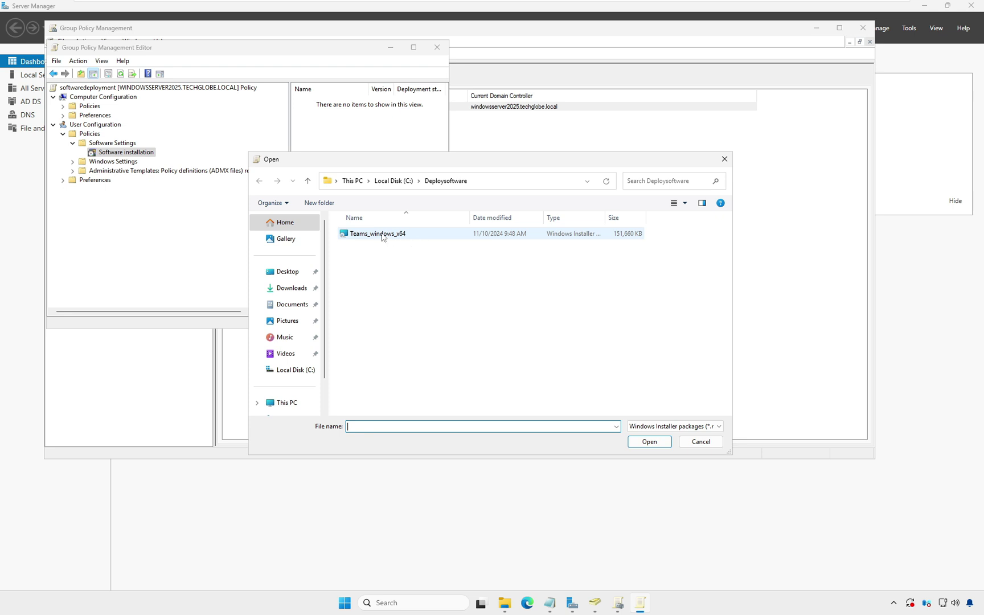
# - Add Teams_windows_x64 as an Assigned package and refresh to show Teams Machine-Wide Installer 1.7
pyautogui.doubleClick(382, 234)
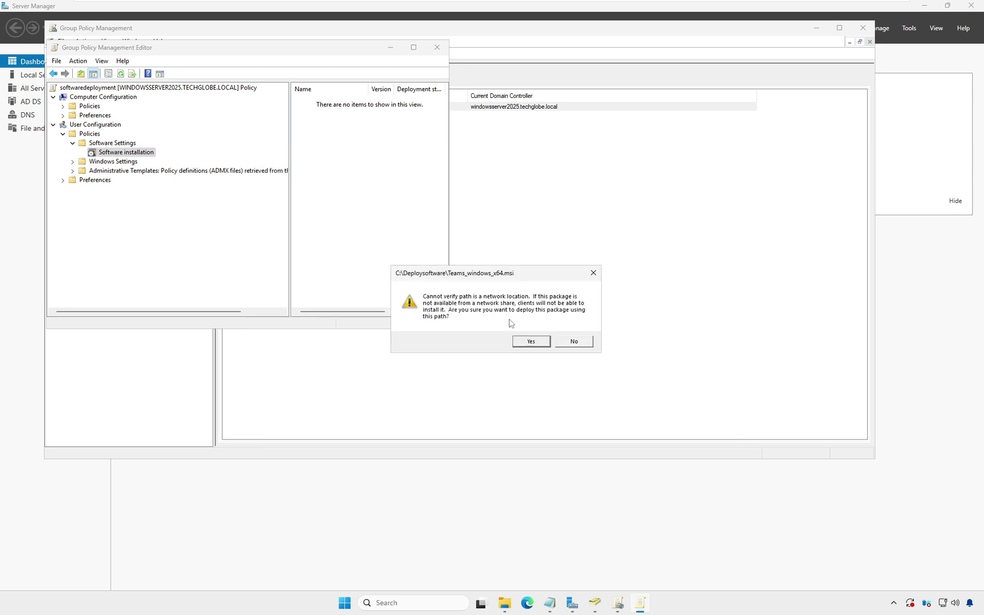
pyautogui.click(531, 341)
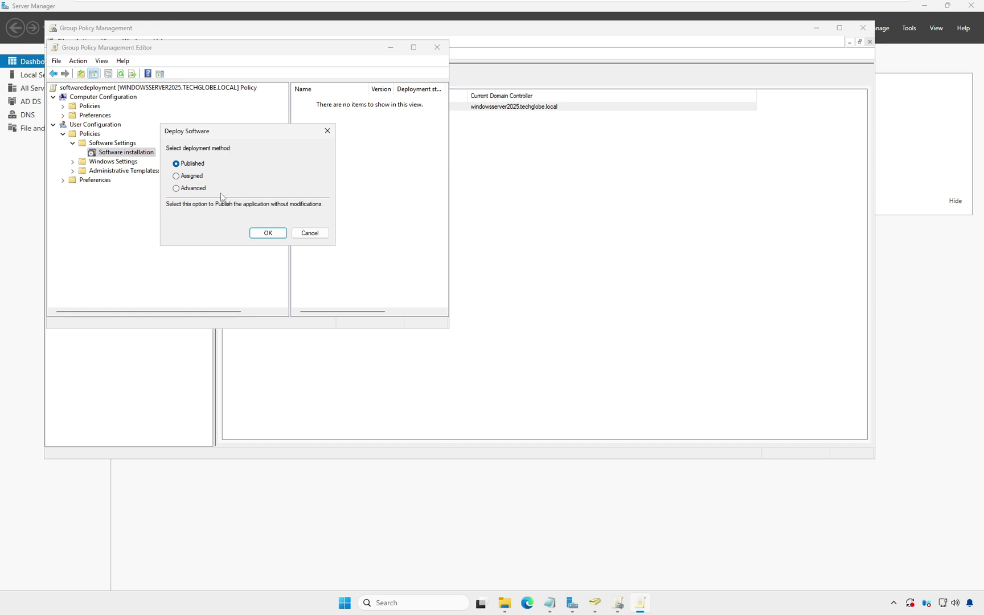
pyautogui.click(177, 176)
pyautogui.click(267, 233)
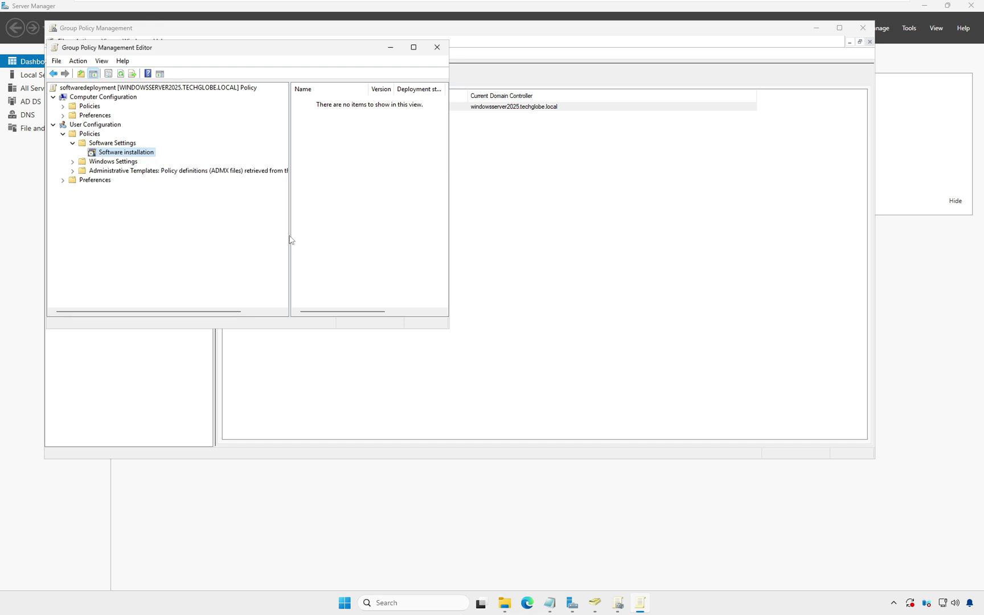
pyautogui.moveTo(448, 329); pyautogui.dragTo(721, 431)
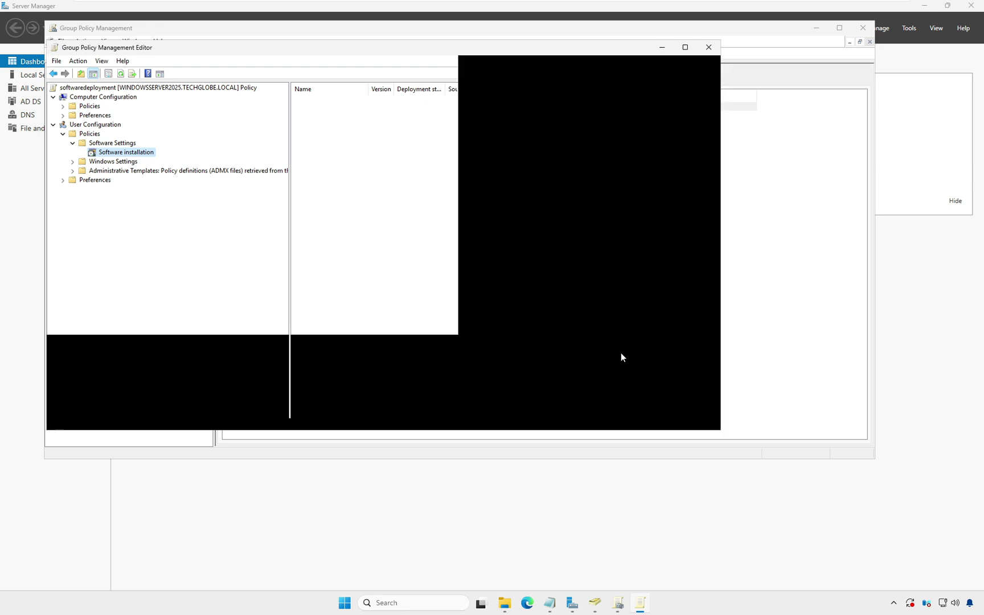
pyautogui.rightClick(375, 166)
pyautogui.click(413, 201)
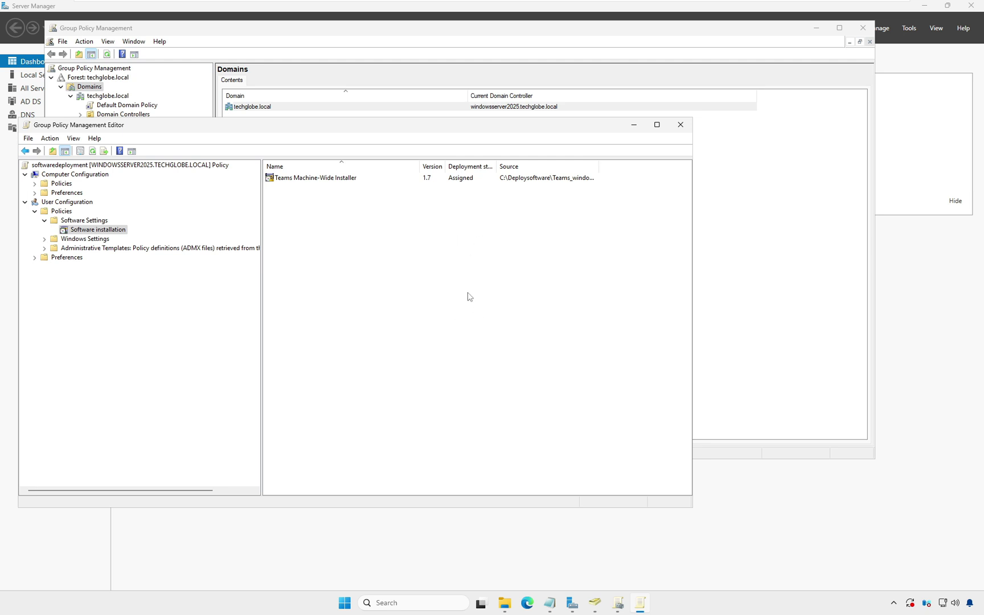
# - Run gpupdate /force in an administrator Command Prompt
pyautogui.press('super+r')
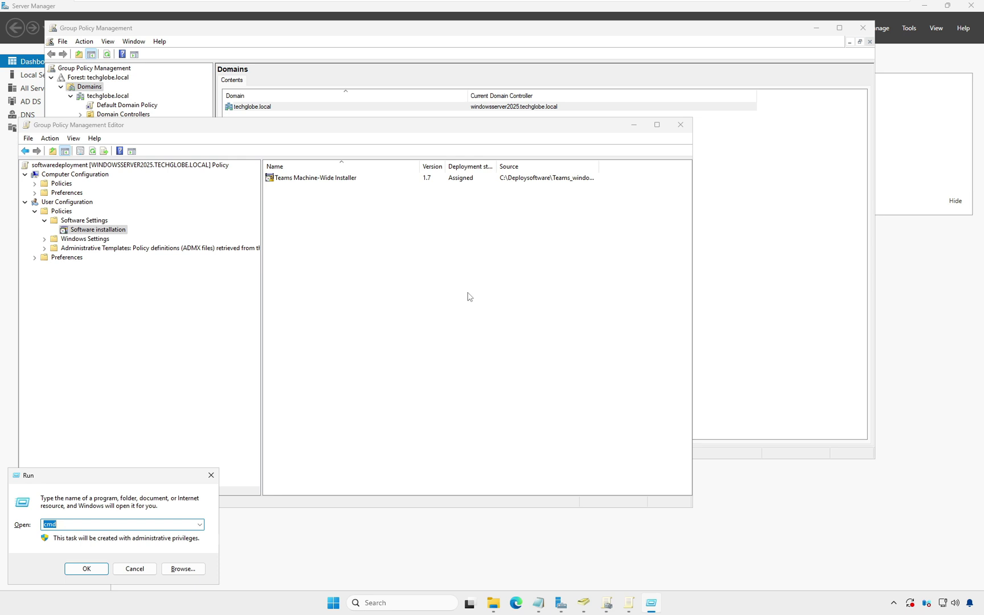
pyautogui.press('Return')
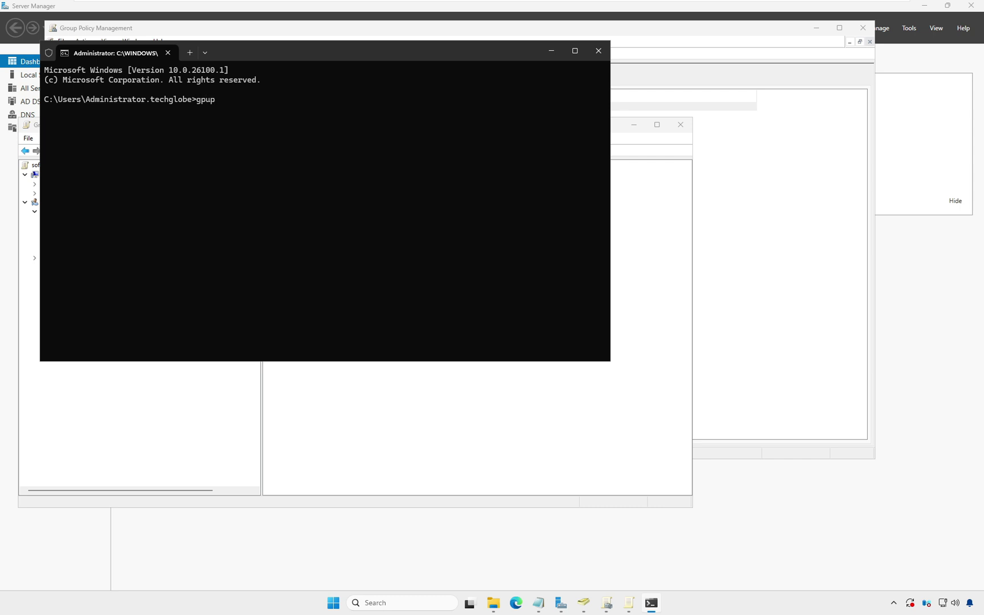
pyautogui.write('gpupdate /force')
pyautogui.press('Return')
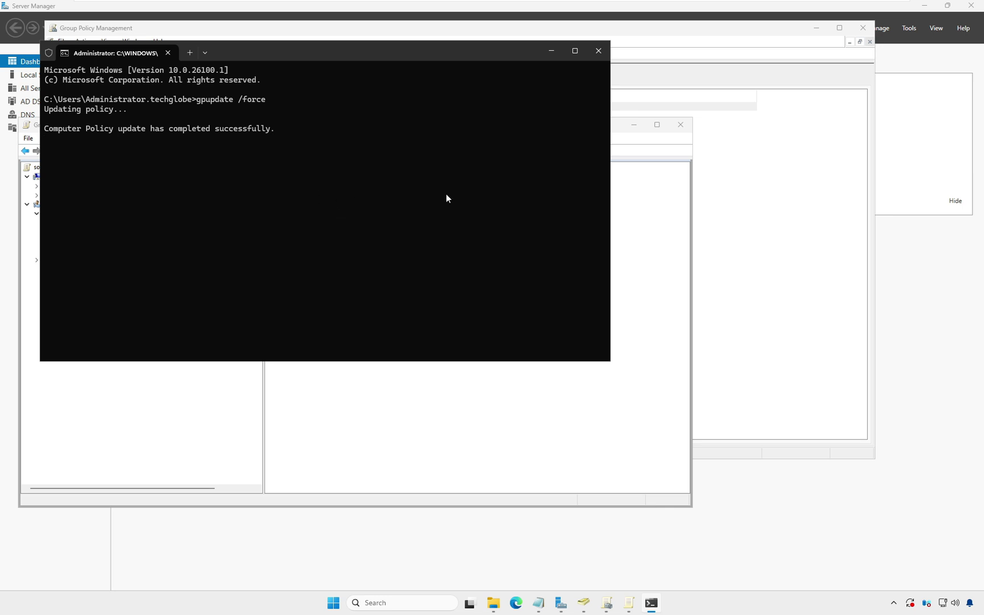
# - On the Windows 11 VM, sign in via Other user with the new HR user's techglobe.local credentials
pyautogui.moveTo(632, 2)
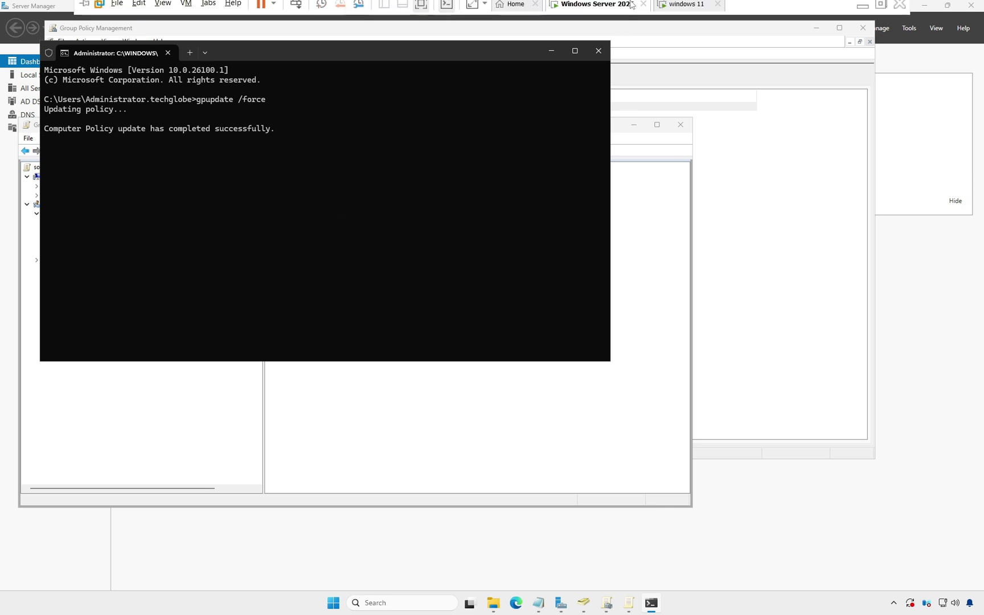
pyautogui.click(680, 10)
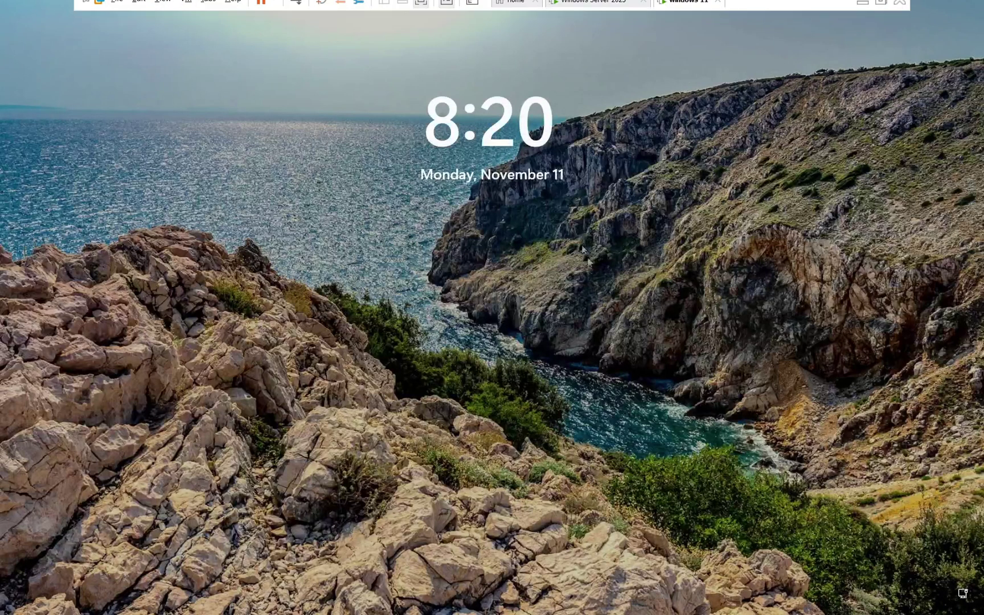
pyautogui.click(597, 308)
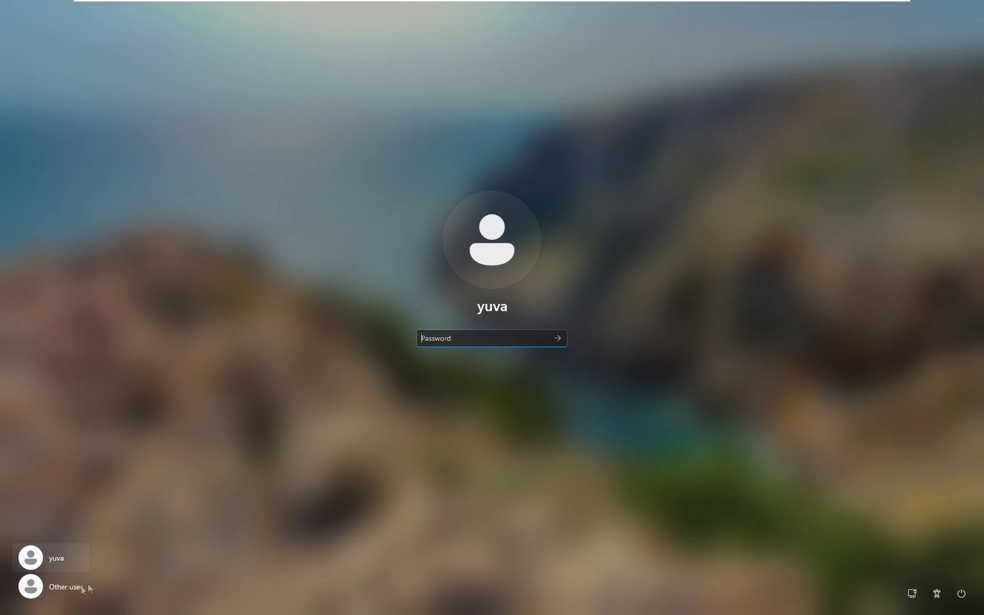
pyautogui.click(64, 587)
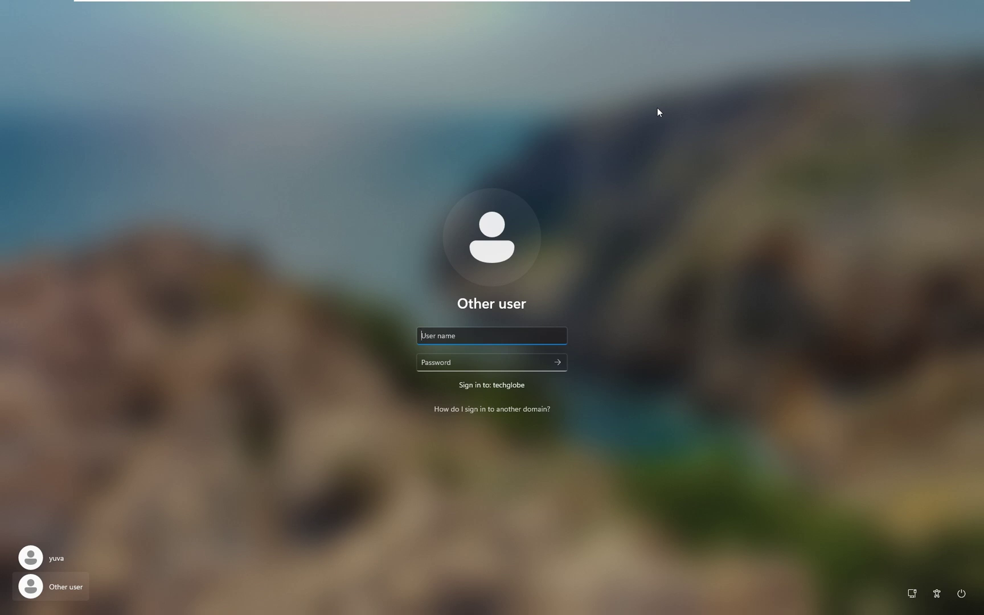
pyautogui.press('Tab')
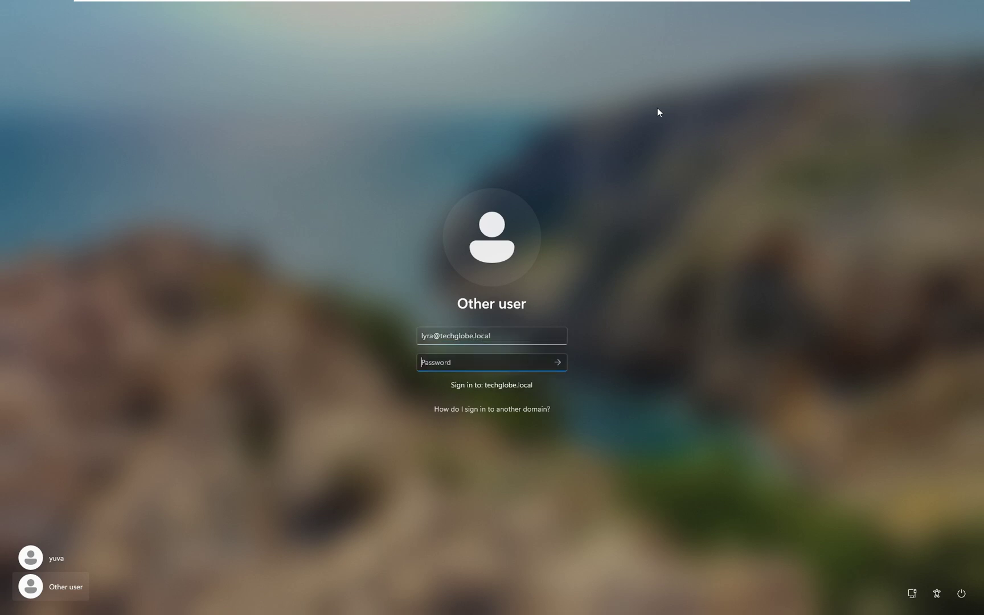
pyautogui.write('Pa')
pyautogui.press('Return')
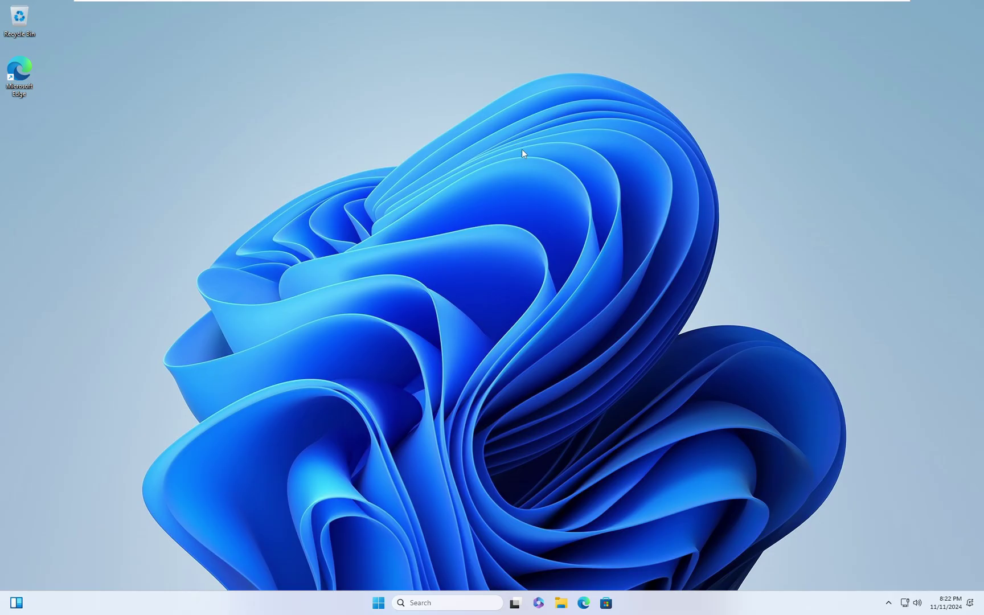
# - Launch Microsoft Teams from a Start search for 'team', then relaunch it from Start's Recommended list after a blank window
pyautogui.click(365, 602)
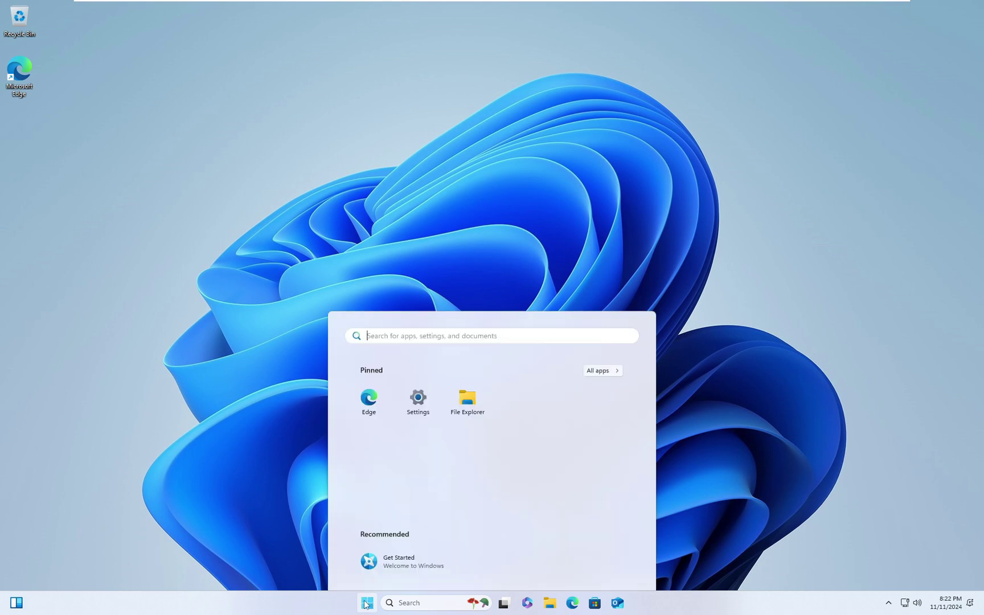
pyautogui.click(410, 237)
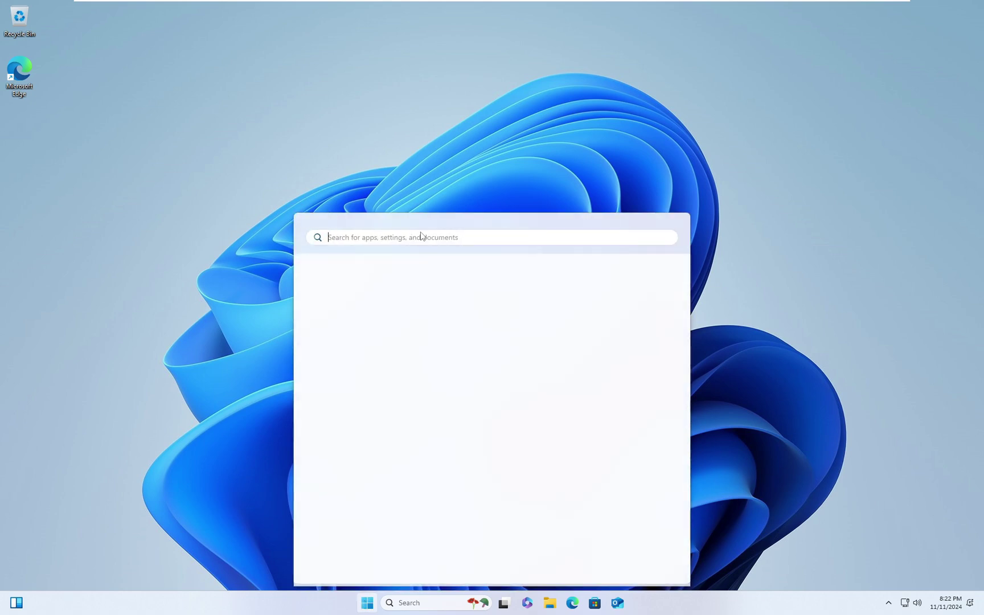
pyautogui.write('t')
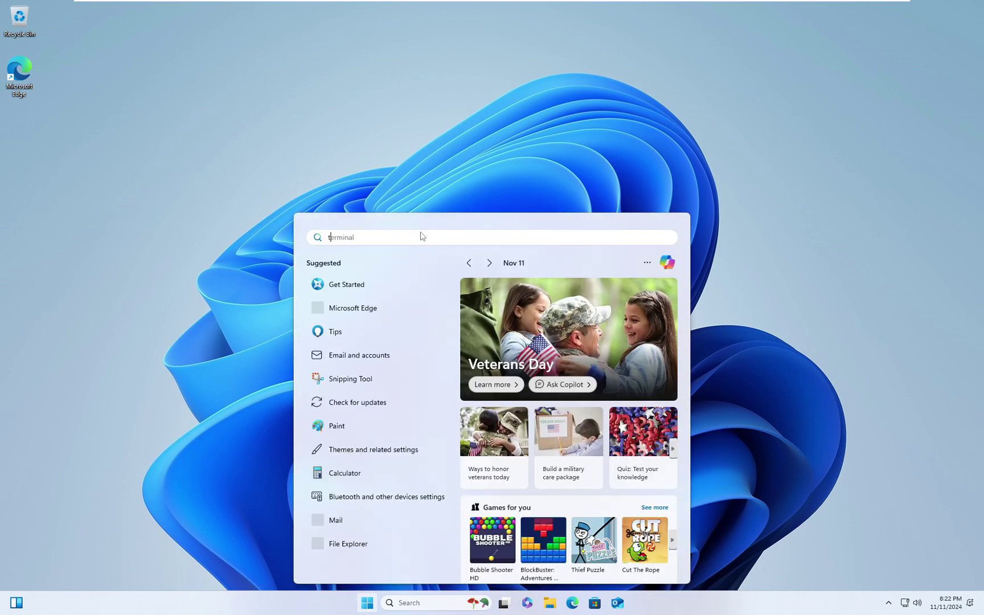
pyautogui.write('eam')
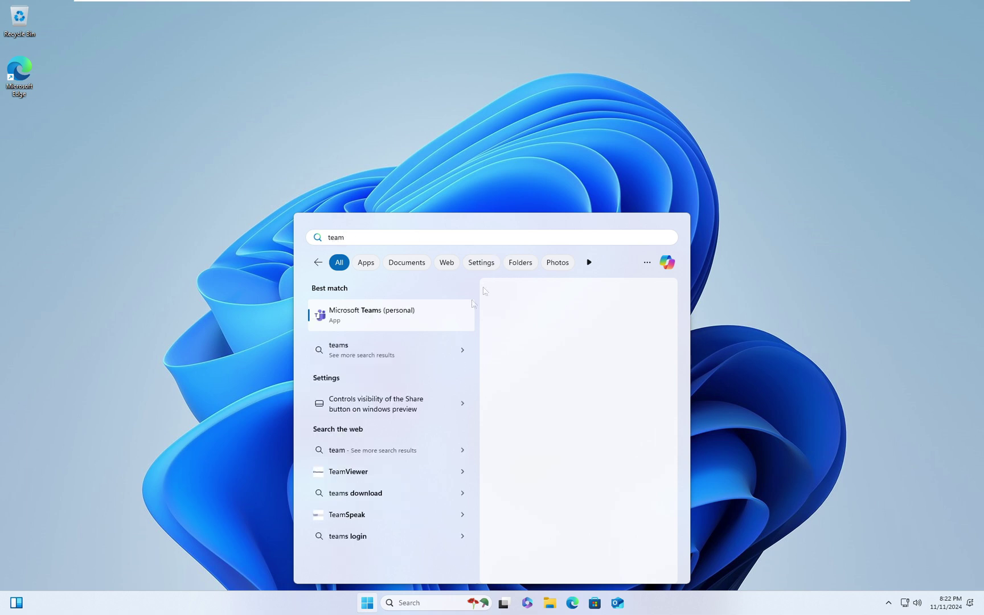
pyautogui.click(354, 318)
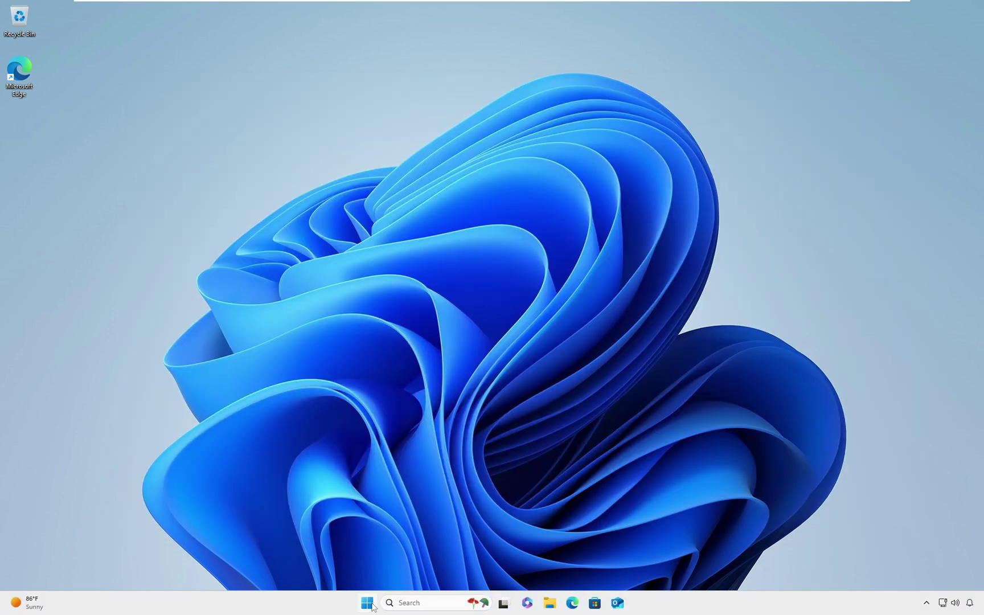
pyautogui.click(369, 603)
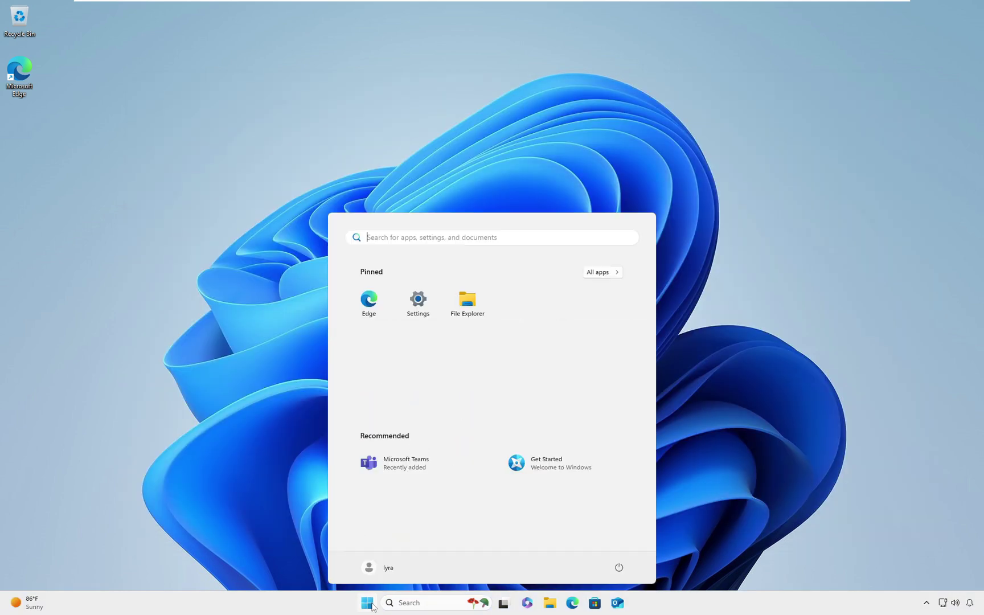
pyautogui.click(397, 461)
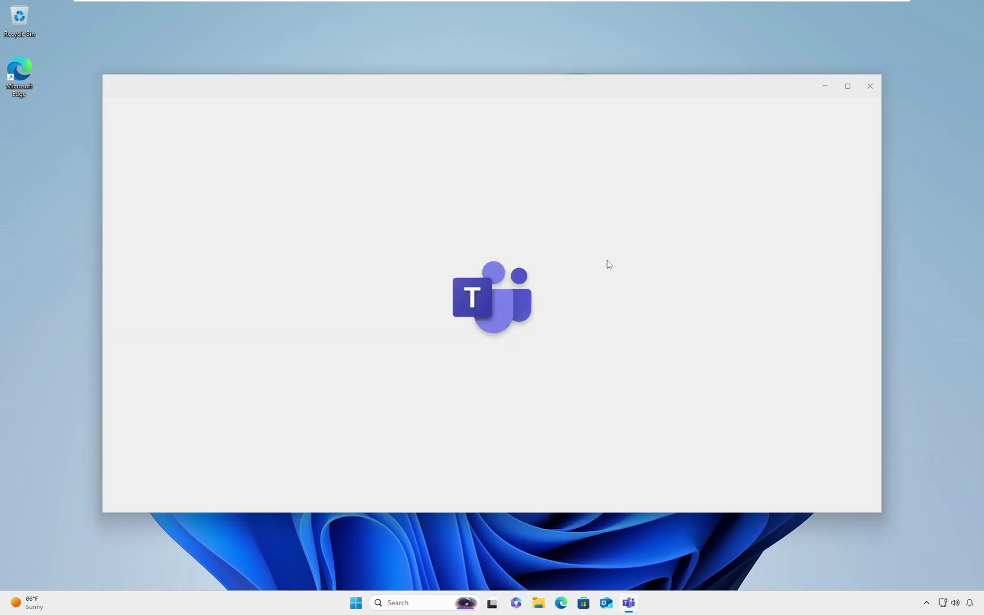